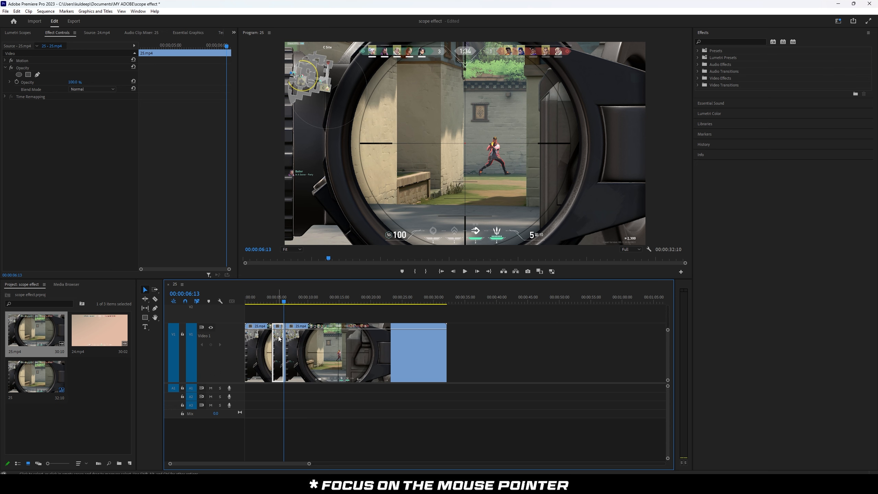
Step: Extend the end of the short middle 25.mp4 clip slightly so it meets the following clip
{"action": "left_click_drag", "start_coordinate": [284, 302], "coordinate": [277, 304]}
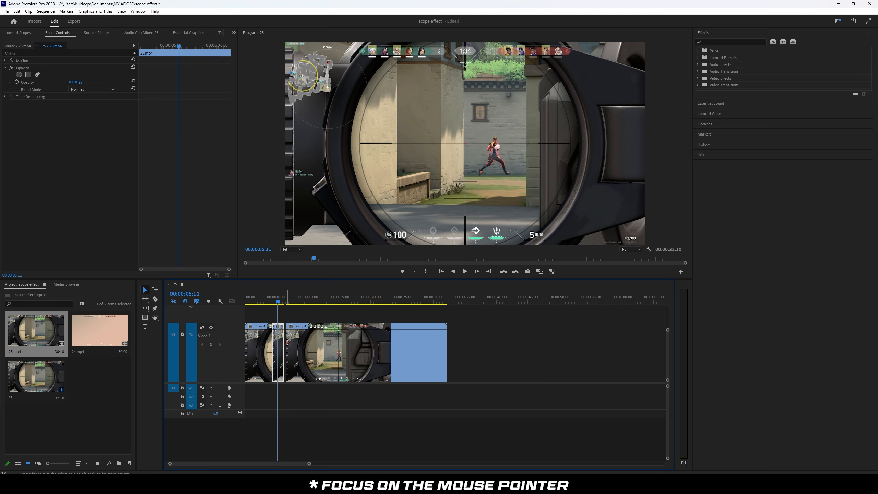
{"action": "left_click_drag", "start_coordinate": [284, 343], "coordinate": [285, 343]}
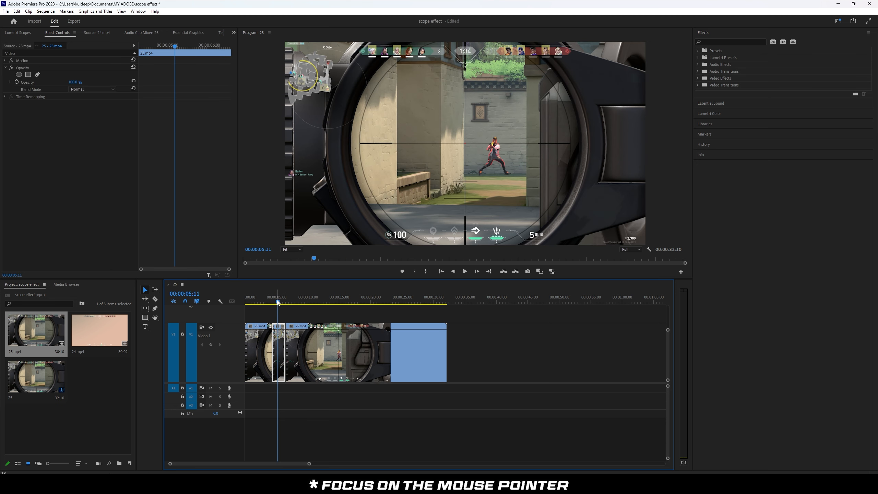
Step: Add an elliptical opacity mask to the short scope clip at 00:00:05:44
{"action": "left_click_drag", "start_coordinate": [277, 302], "coordinate": [281, 303]}
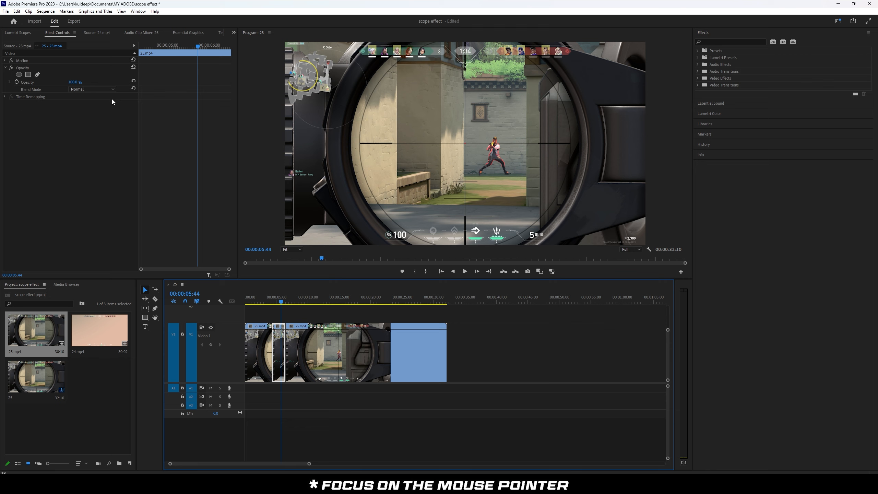
{"action": "left_click", "coordinate": [9, 82]}
{"action": "left_click", "coordinate": [10, 82]}
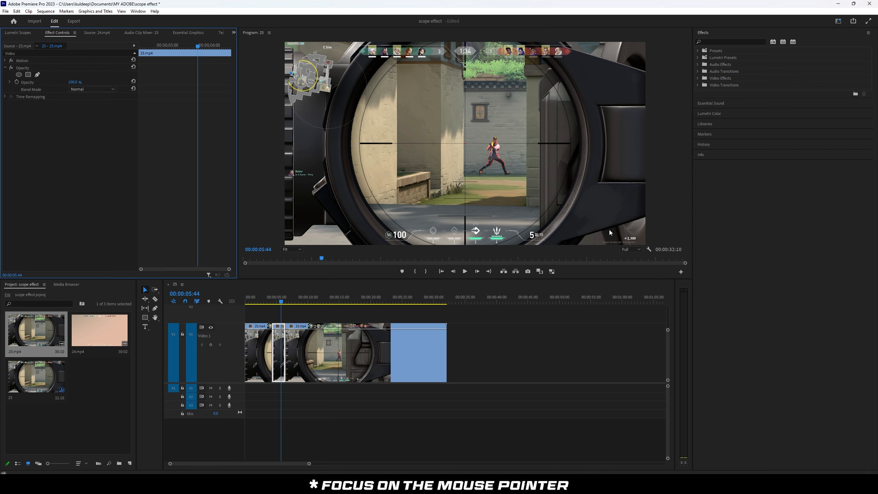
{"action": "left_click", "coordinate": [18, 74]}
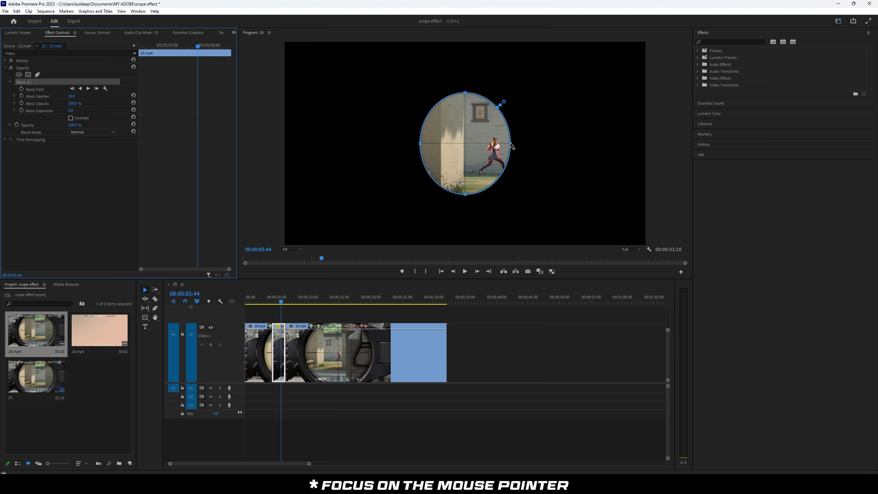
Step: Enlarge the ellipse mask on all sides to fit the scope's circular lens, with its side edges along the inner ring
{"action": "left_click_drag", "start_coordinate": [511, 144], "coordinate": [581, 157]}
{"action": "left_click_drag", "start_coordinate": [421, 143], "coordinate": [352, 142]}
{"action": "left_click_drag", "start_coordinate": [465, 194], "coordinate": [465, 250]}
{"action": "left_click_drag", "start_coordinate": [466, 93], "coordinate": [466, 35]}
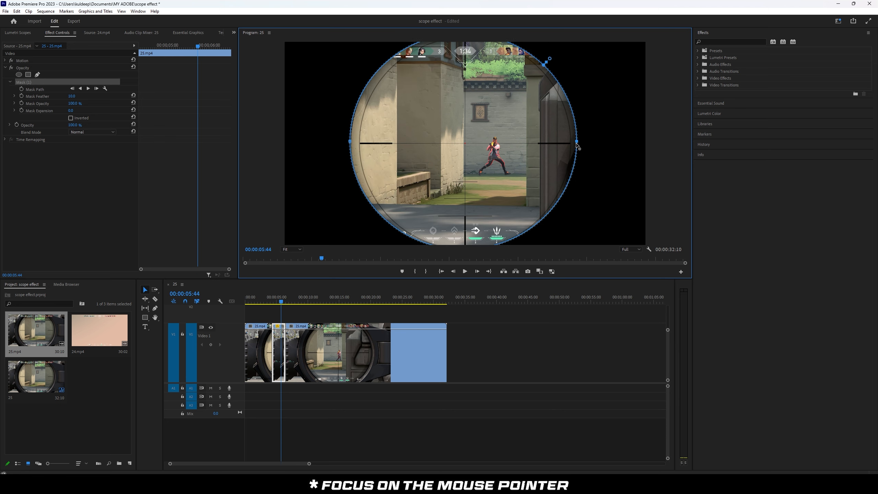
{"action": "left_click_drag", "start_coordinate": [578, 146], "coordinate": [573, 141]}
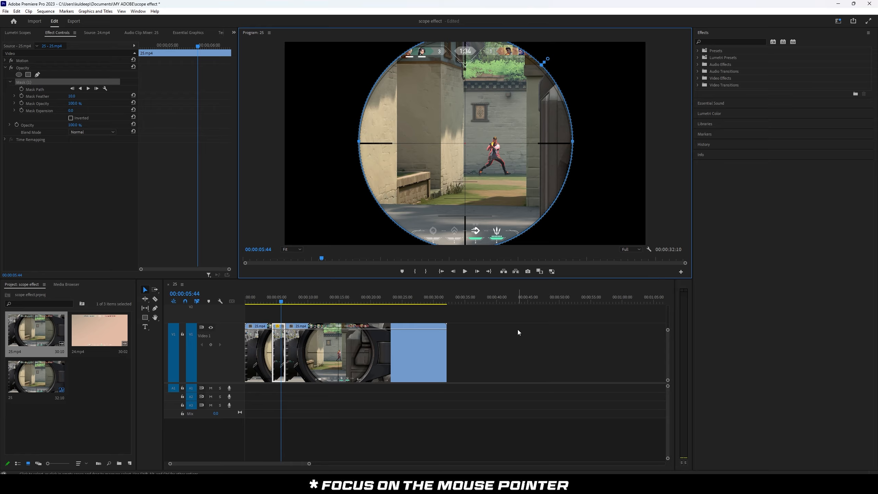
{"action": "left_click", "coordinate": [527, 378]}
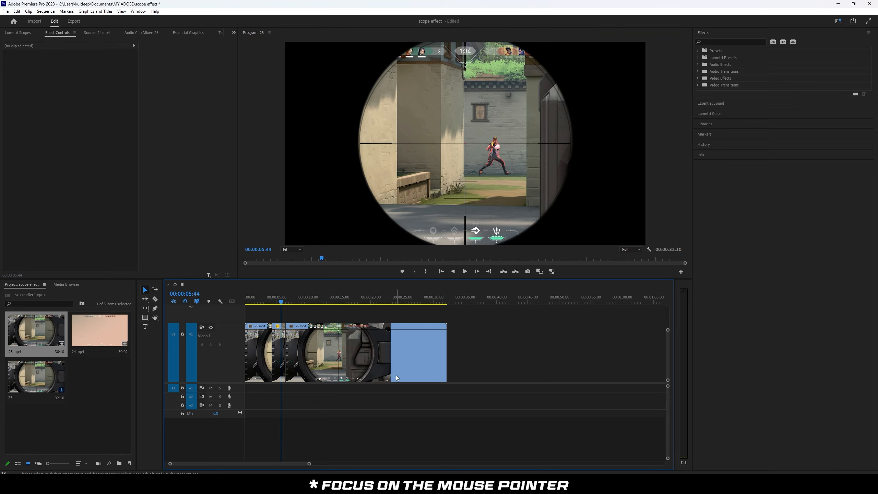
Step: Cut the long clip after the masked clip at 00:00:13:06
{"action": "left_click_drag", "start_coordinate": [266, 300], "coordinate": [374, 326]}
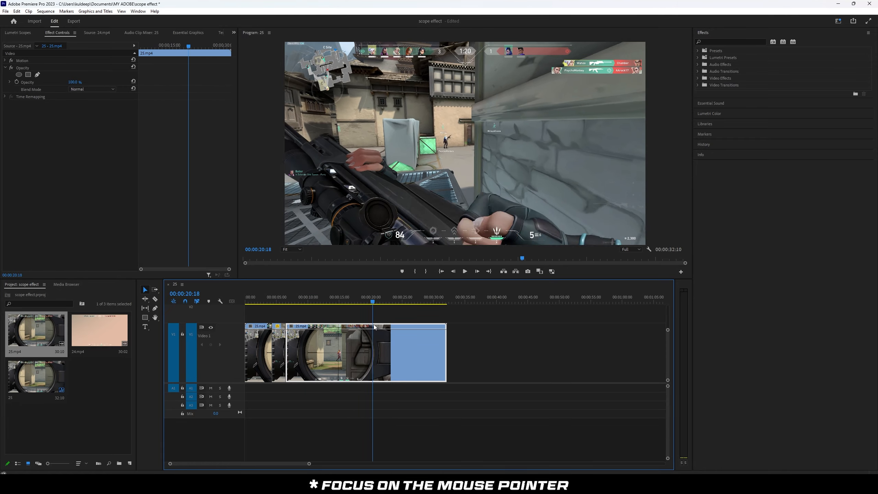
{"action": "key", "text": "space"}
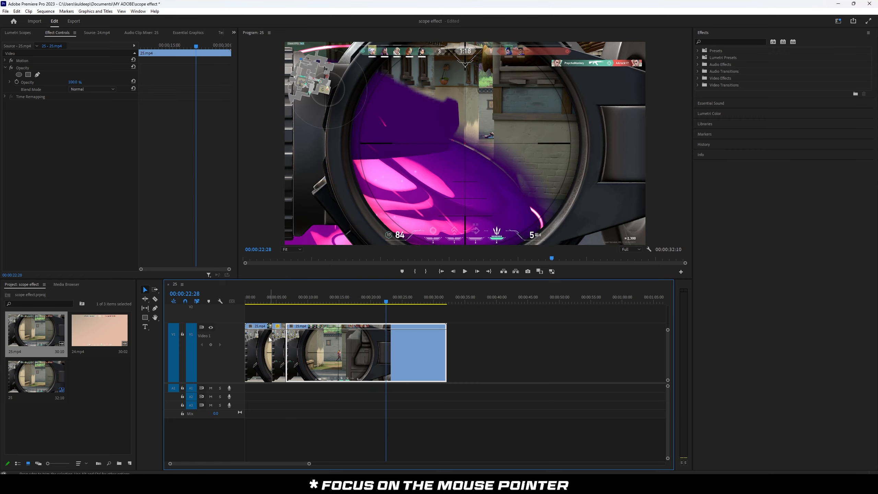
{"action": "left_click_drag", "start_coordinate": [386, 301], "coordinate": [327, 305]}
{"action": "key", "text": "ctrl+k"}
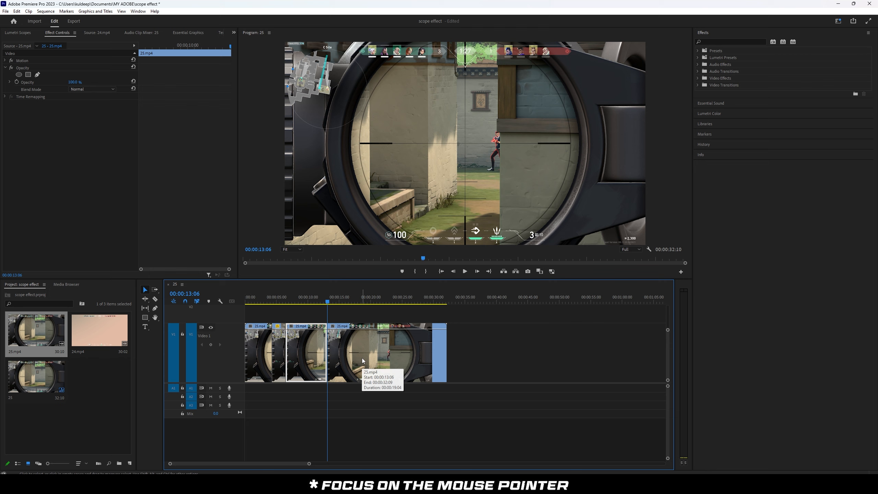
Step: Delete the first clip on Video 1, in front of the masked scope clip, leaving its gap
{"action": "left_click", "coordinate": [280, 349]}
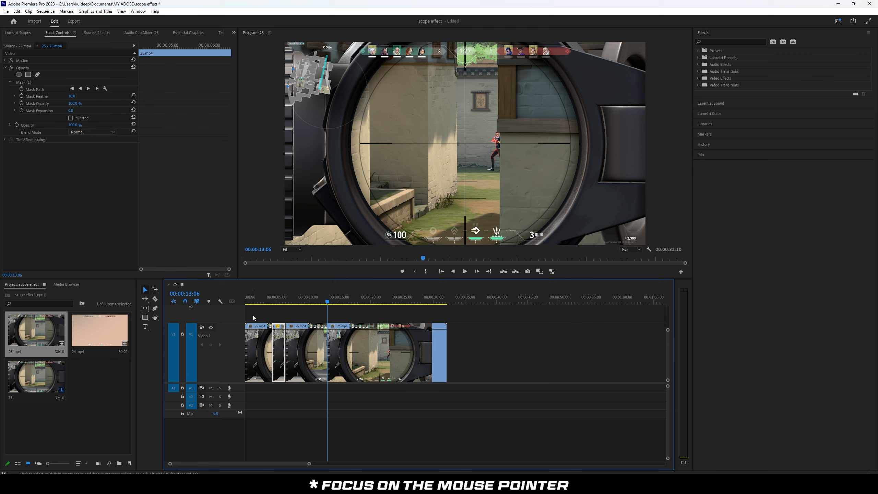
{"action": "left_click_drag", "start_coordinate": [253, 315], "coordinate": [310, 355]}
{"action": "left_click", "coordinate": [262, 344]}
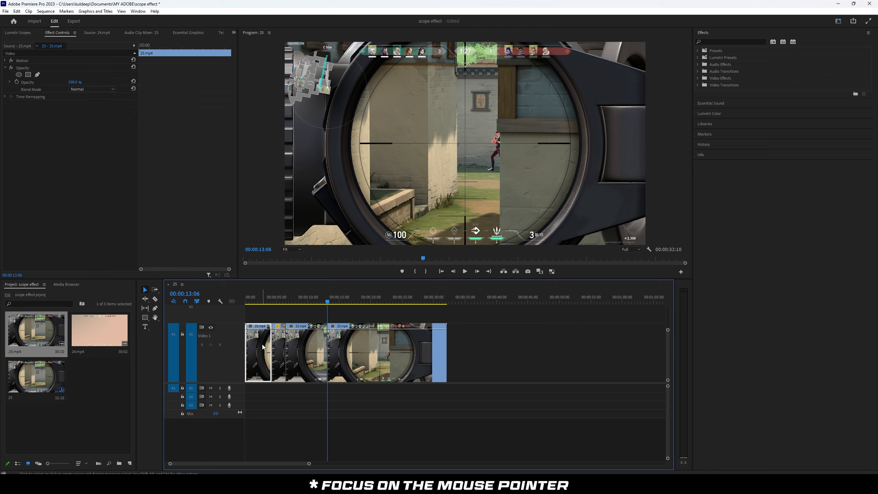
{"action": "key", "text": "Delete"}
Step: Move the masked clip and the segment following it together to a spot after the end of the long clip
{"action": "left_click_drag", "start_coordinate": [275, 293], "coordinate": [298, 301]}
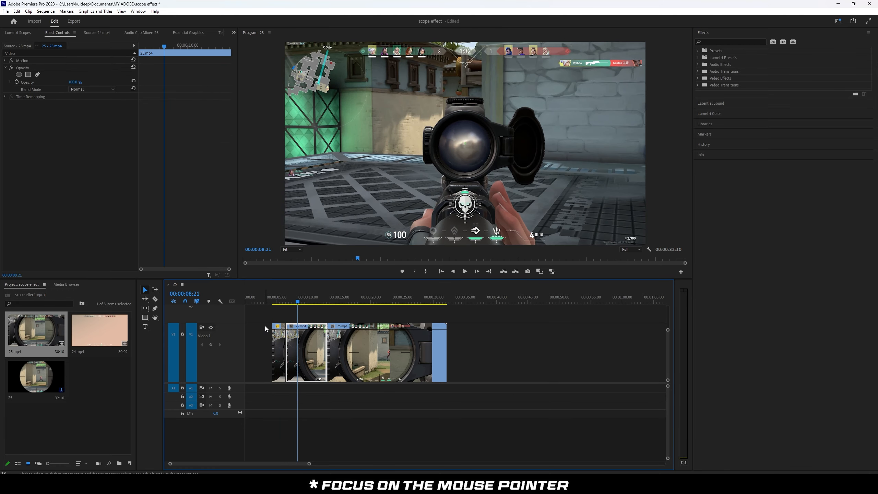
{"action": "left_click_drag", "start_coordinate": [265, 325], "coordinate": [501, 352]}
{"action": "left_click", "coordinate": [665, 353]}
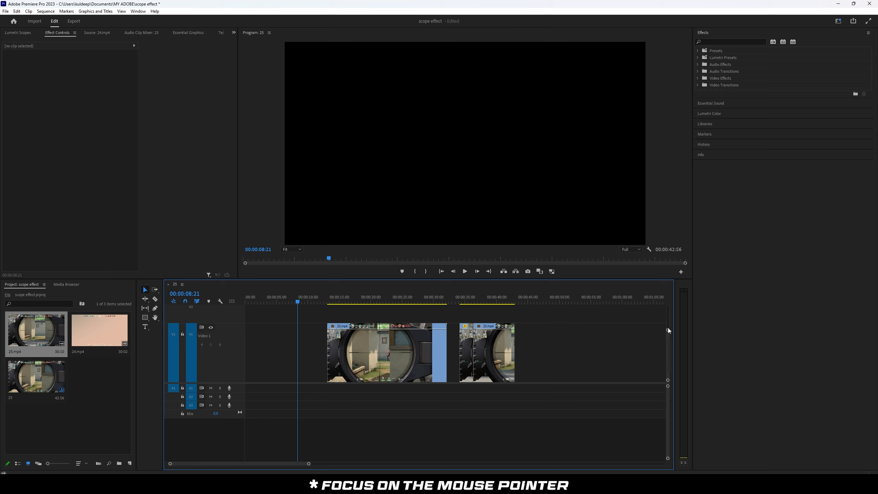
Step: Reduce the video track height and move the masked clip and its following segment to Video 2, starting at 00:00:29:57 over the long clip's end
{"action": "left_click_drag", "start_coordinate": [667, 331], "coordinate": [668, 318]}
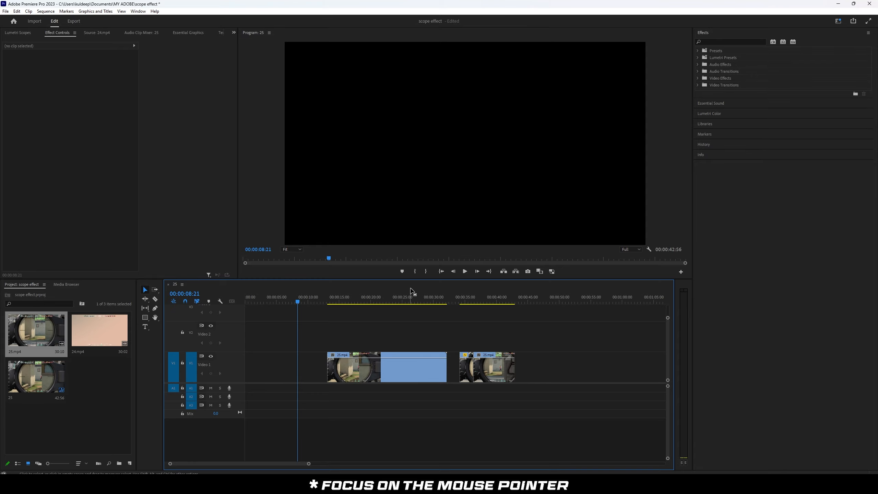
{"action": "mouse_move", "coordinate": [411, 298]}
{"action": "left_mouse_down"}
{"action": "mouse_move", "coordinate": [431, 299]}
{"action": "mouse_move", "coordinate": [418, 299]}
{"action": "left_mouse_up"}
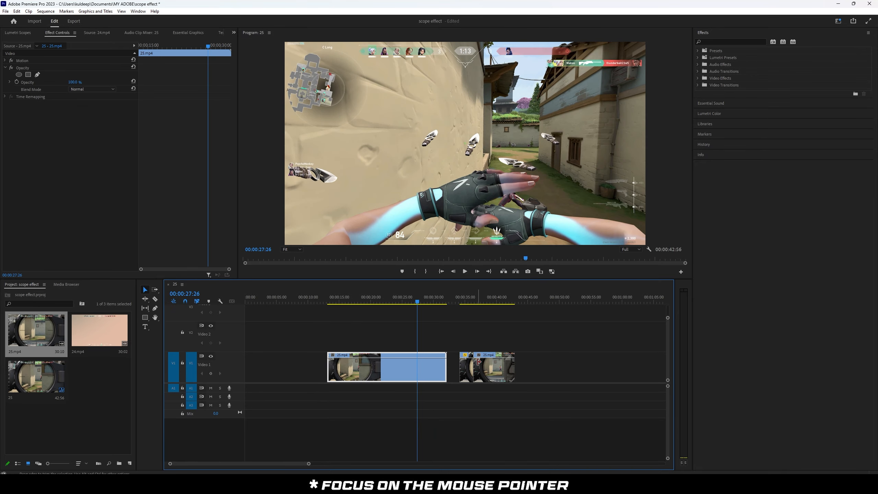
{"action": "left_click_drag", "start_coordinate": [479, 361], "coordinate": [443, 341]}
{"action": "mouse_move", "coordinate": [430, 301]}
{"action": "left_mouse_down"}
{"action": "mouse_move", "coordinate": [442, 300]}
{"action": "mouse_move", "coordinate": [434, 301]}
{"action": "left_mouse_up"}
{"action": "left_click", "coordinate": [464, 365]}
{"action": "left_click", "coordinate": [438, 335]}
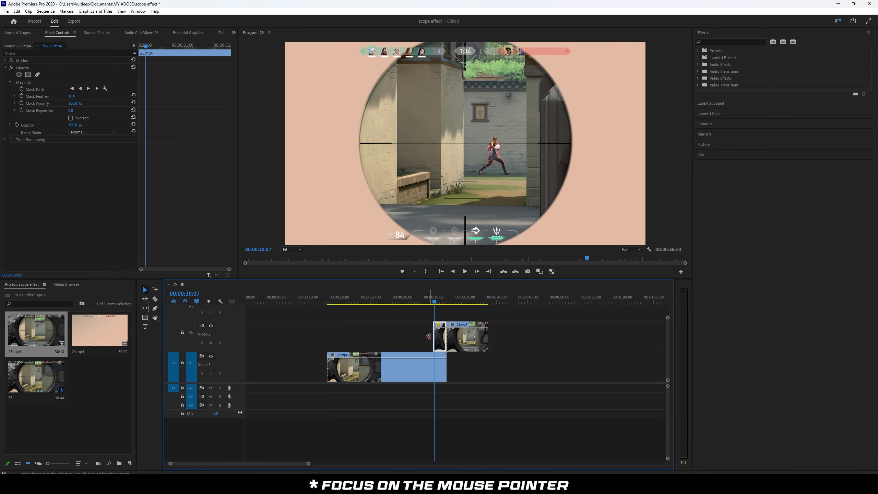
Step: Add Scale keyframes to the masked clip at 00:00:29:57, 00:00:31:08 and 00:00:32:00
{"action": "left_click", "coordinate": [434, 302]}
{"action": "mouse_move", "coordinate": [434, 302]}
{"action": "left_mouse_down"}
{"action": "mouse_move", "coordinate": [445, 304]}
{"action": "mouse_move", "coordinate": [437, 303]}
{"action": "left_mouse_up"}
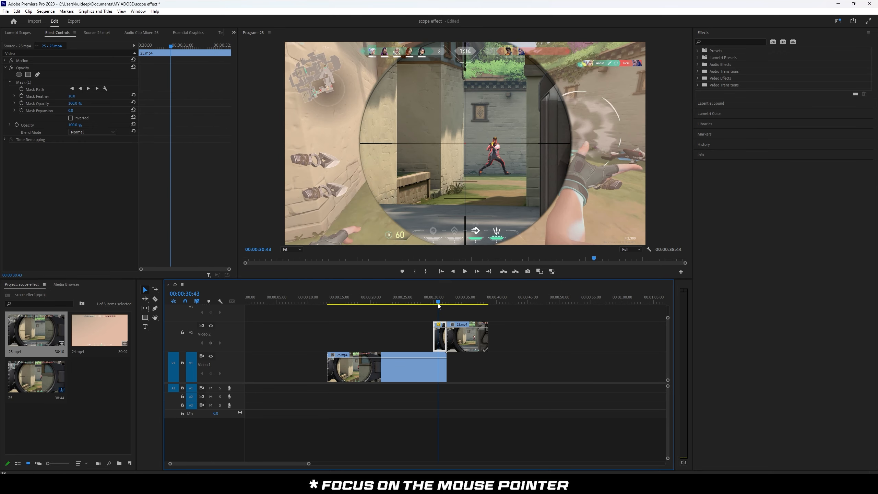
{"action": "left_click", "coordinate": [456, 372]}
{"action": "left_click", "coordinate": [438, 342]}
{"action": "left_click", "coordinate": [4, 60]}
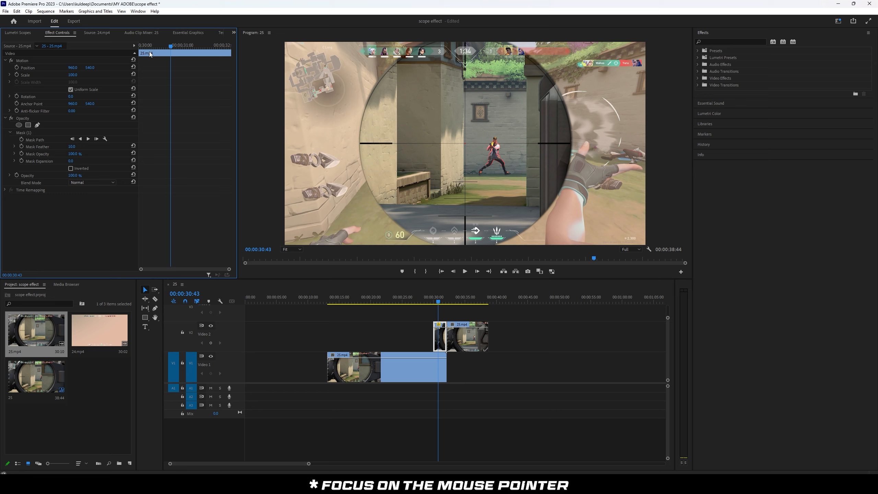
{"action": "left_click_drag", "start_coordinate": [171, 45], "coordinate": [140, 45]}
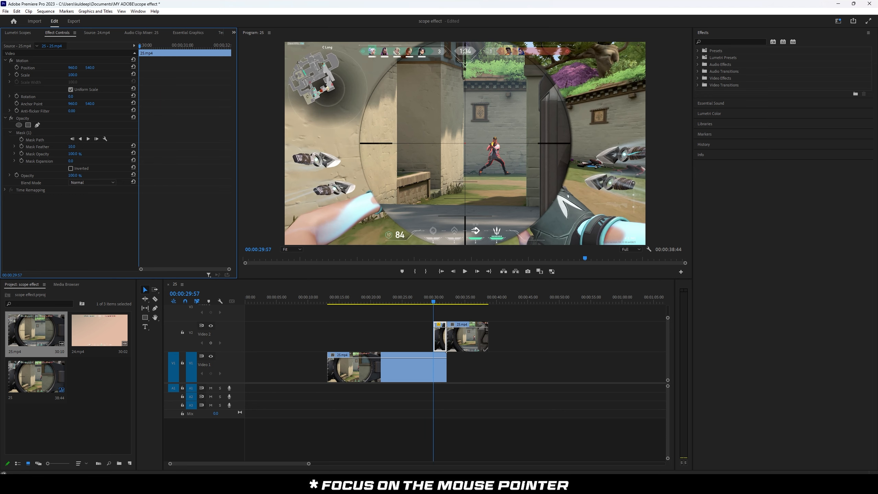
{"action": "left_click", "coordinate": [16, 76]}
{"action": "left_click_drag", "start_coordinate": [140, 49], "coordinate": [226, 61]}
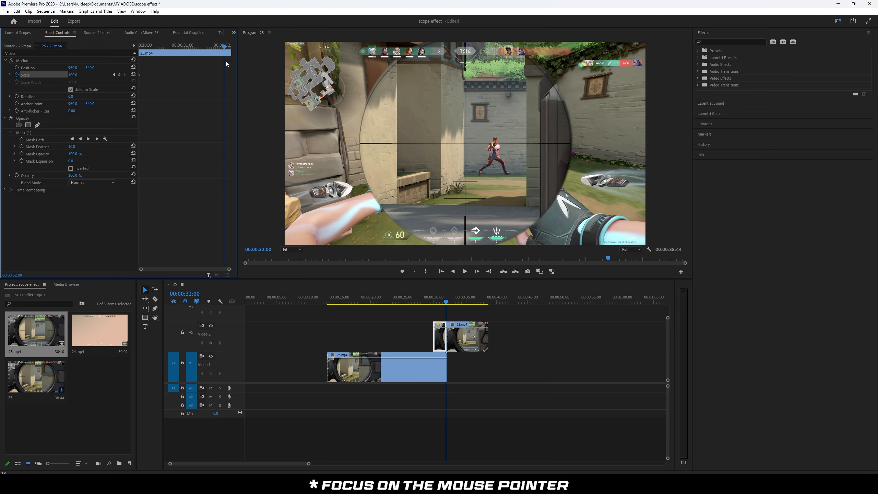
{"action": "left_click", "coordinate": [119, 75]}
{"action": "left_click_drag", "start_coordinate": [225, 47], "coordinate": [188, 46]}
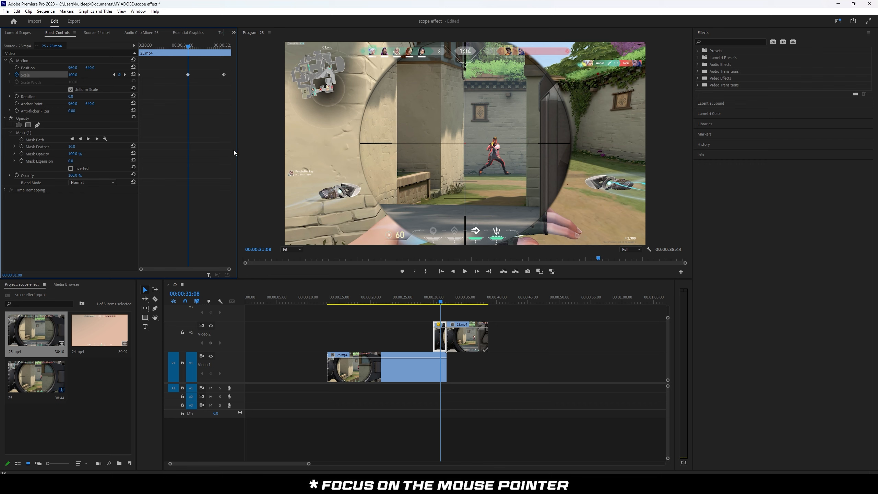
Step: Set the masked clip's Scale to 21 at the first keyframe and 90 at the middle one
{"action": "left_click", "coordinate": [114, 74]}
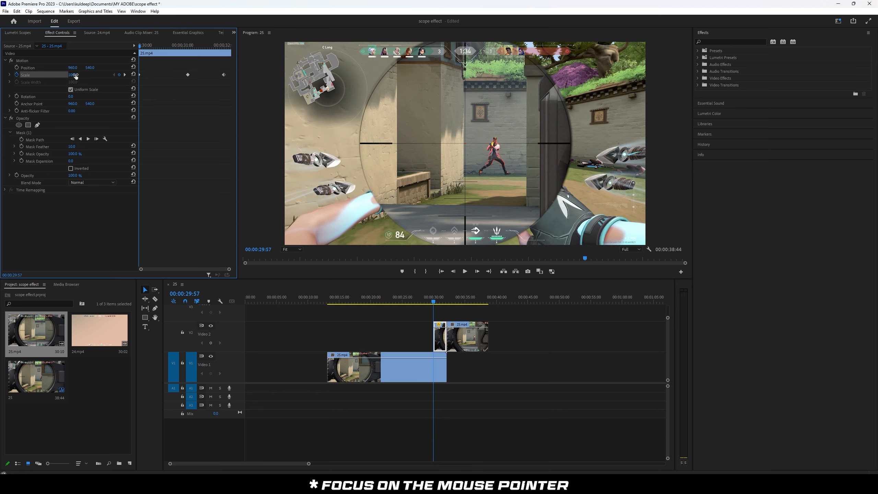
{"action": "left_click_drag", "start_coordinate": [73, 75], "coordinate": [45, 75]}
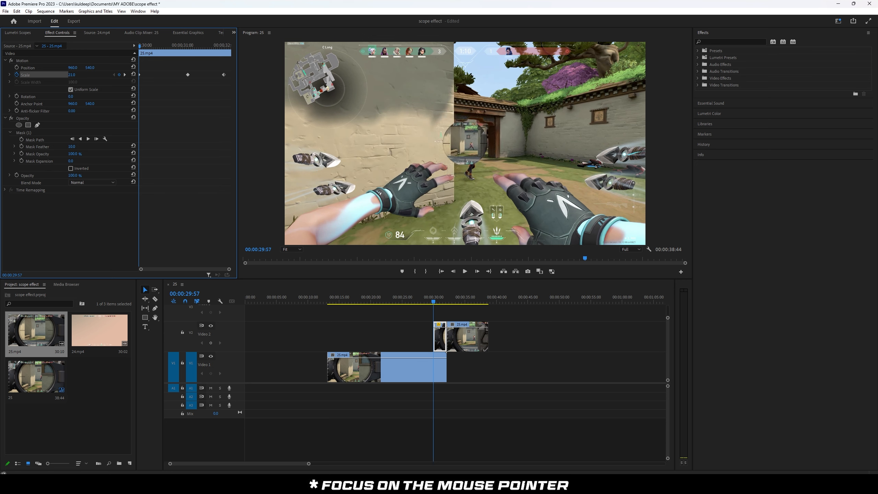
{"action": "left_click", "coordinate": [125, 75]}
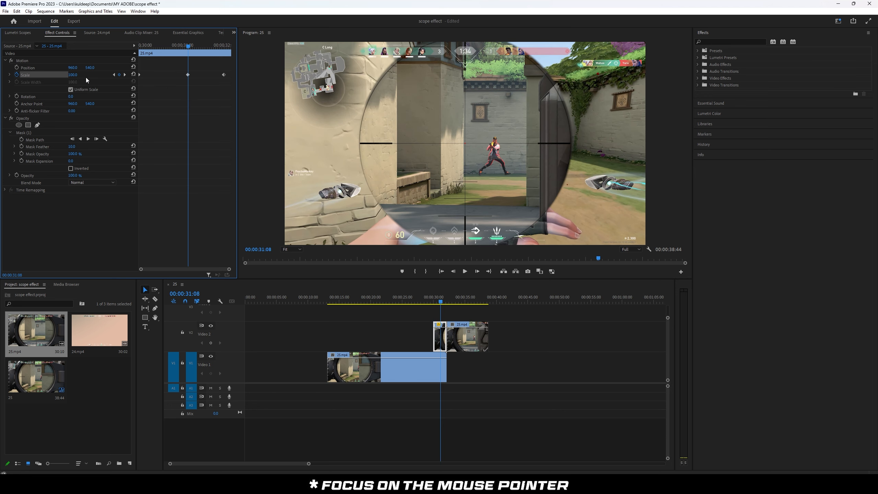
{"action": "mouse_move", "coordinate": [73, 74]}
{"action": "left_mouse_down"}
{"action": "mouse_move", "coordinate": [39, 75]}
{"action": "mouse_move", "coordinate": [70, 75]}
{"action": "left_mouse_up"}
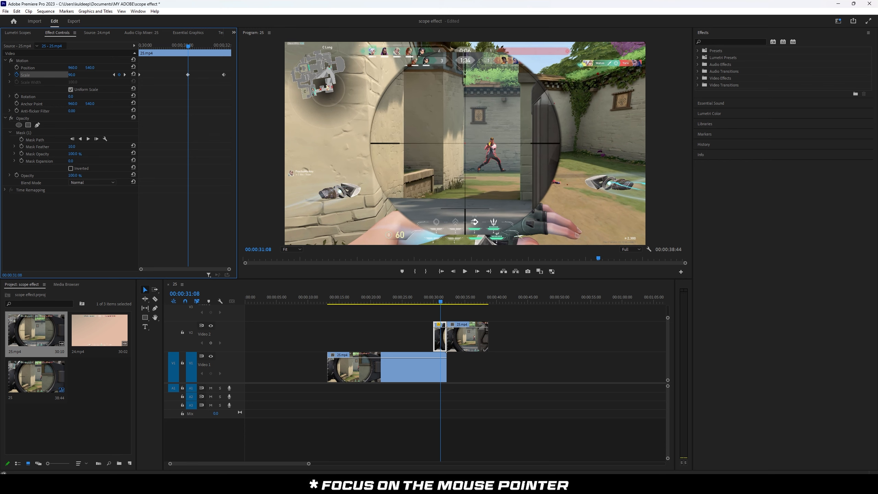
{"action": "left_click", "coordinate": [125, 75]}
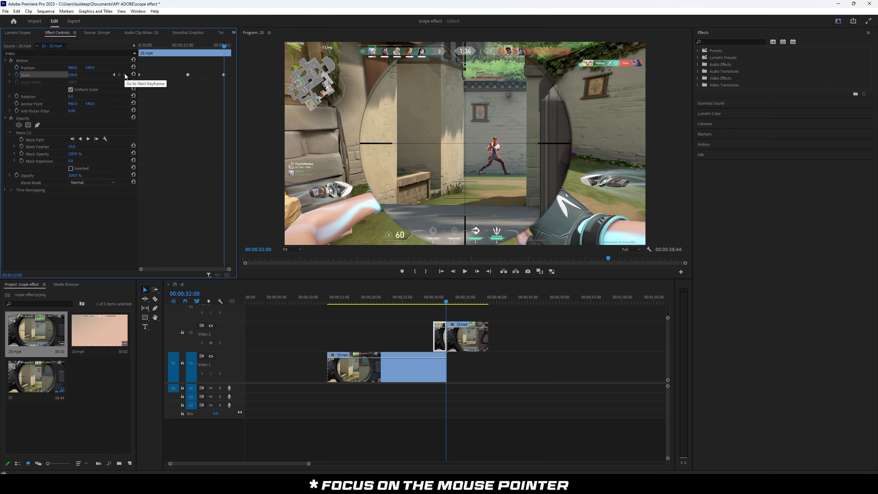
Step: Play the growing scope transition twice from just before the masked clip to check its timing
{"action": "left_click_drag", "start_coordinate": [439, 306], "coordinate": [430, 303]}
{"action": "key", "text": "space"}
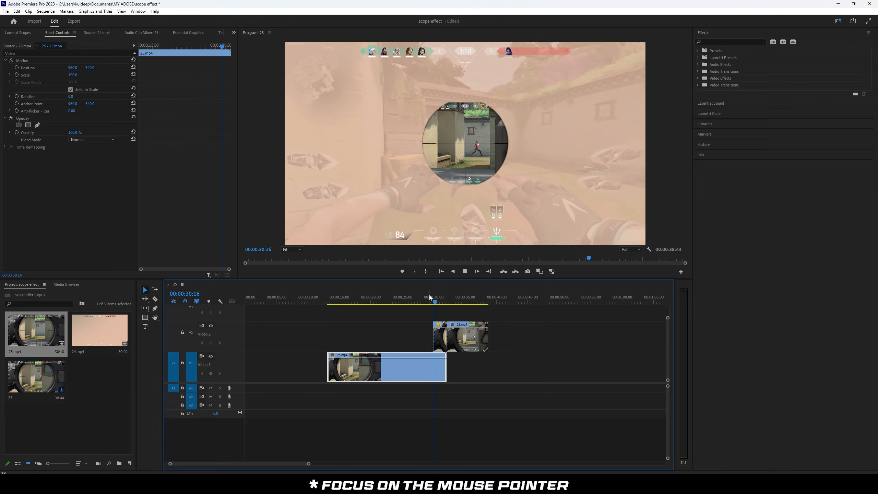
{"action": "key", "text": "space"}
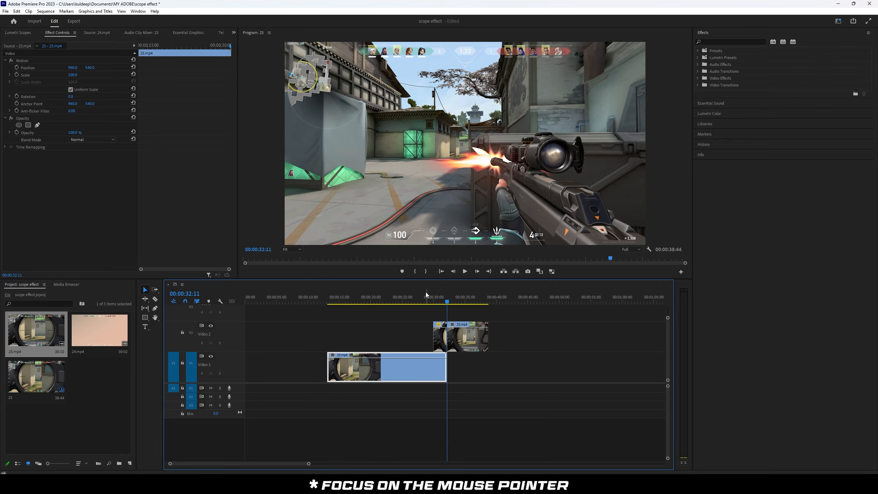
{"action": "left_click", "coordinate": [432, 300]}
{"action": "key", "text": "space"}
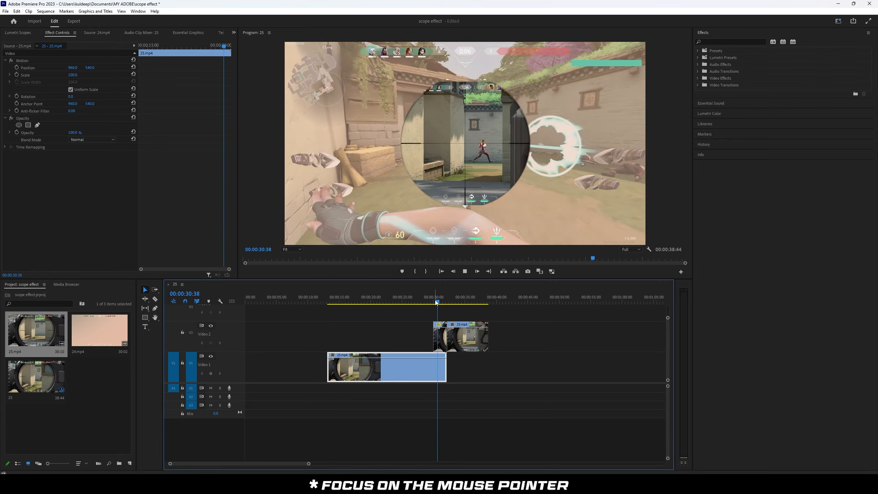
{"action": "key", "text": "space"}
Step: Shift the masked clip's middle Scale keyframe closer to the last one and play the transition again
{"action": "left_click", "coordinate": [439, 336]}
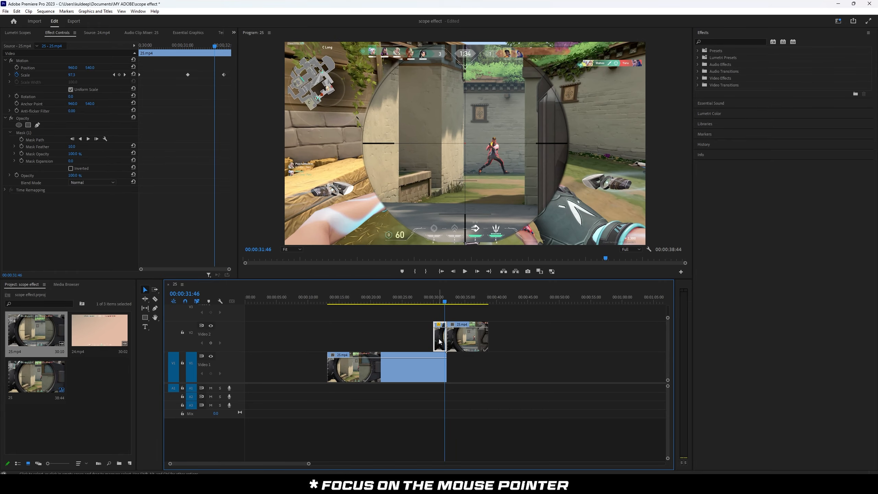
{"action": "left_click_drag", "start_coordinate": [189, 75], "coordinate": [211, 78]}
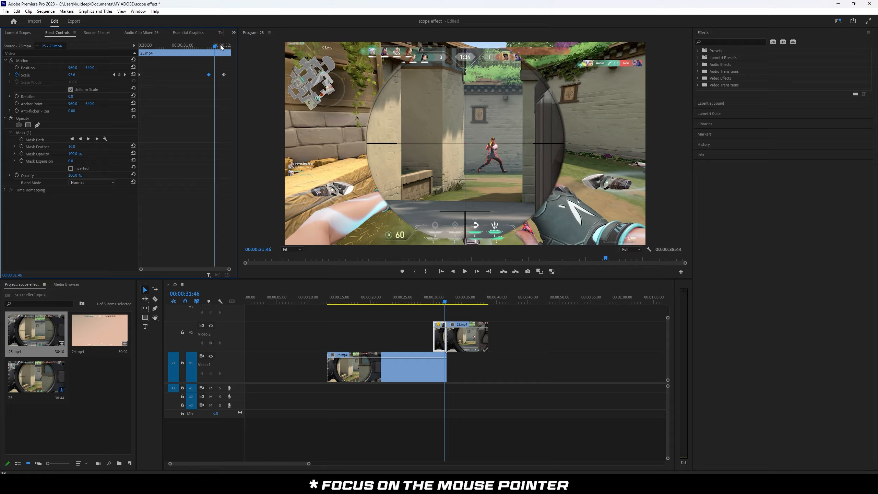
{"action": "left_click_drag", "start_coordinate": [221, 46], "coordinate": [174, 51]}
{"action": "key", "text": "space"}
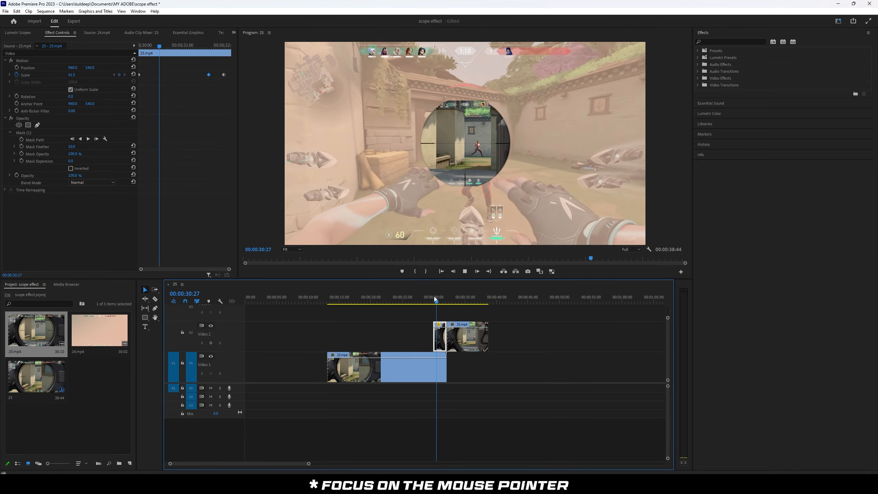
{"action": "key", "text": "space"}
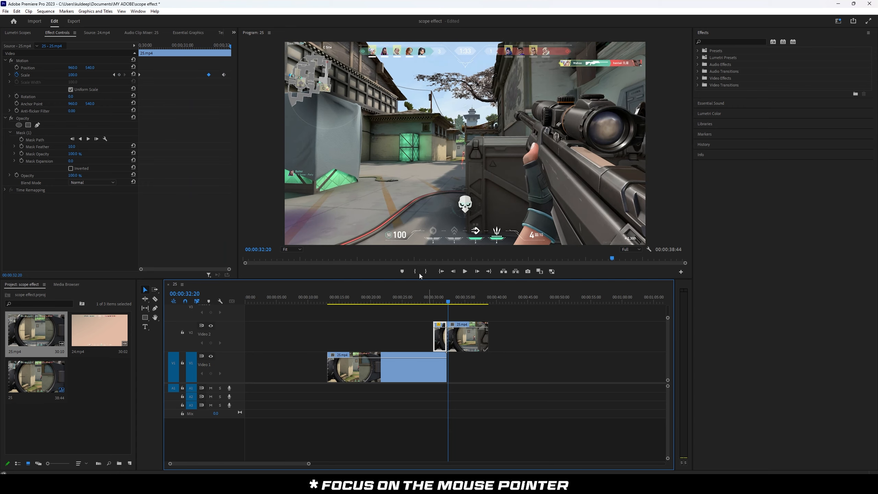
Step: Move the masked clip's middle Scale keyframe slightly earlier to 00:00:31:32 and review the transition from before the clip
{"action": "left_click_drag", "start_coordinate": [215, 74], "coordinate": [210, 74]}
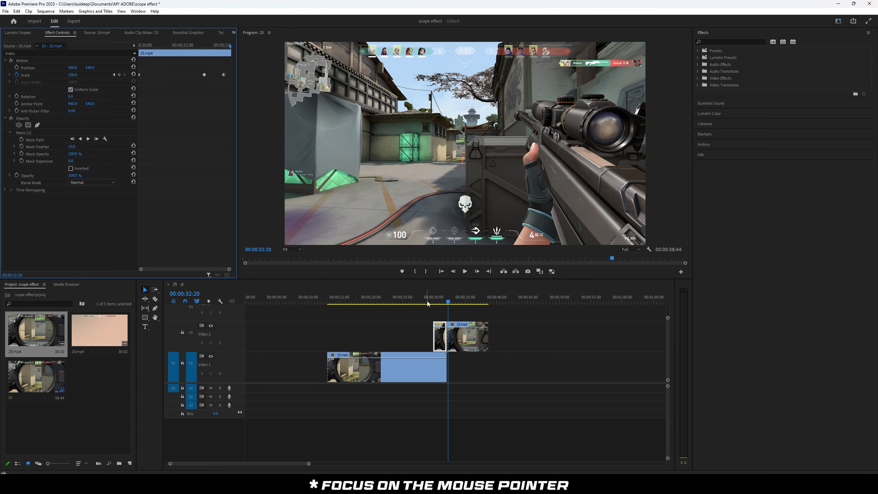
{"action": "mouse_move", "coordinate": [429, 301]}
{"action": "left_mouse_down"}
{"action": "mouse_move", "coordinate": [446, 298]}
{"action": "mouse_move", "coordinate": [434, 299]}
{"action": "left_mouse_up"}
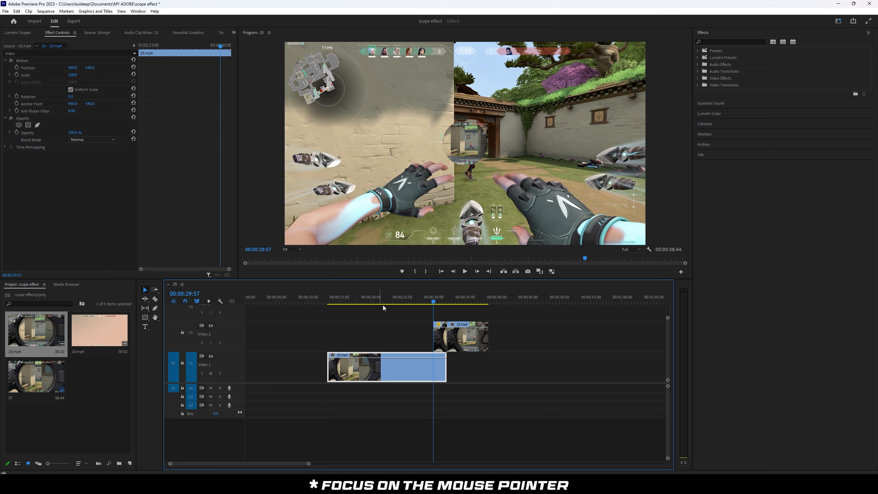
Step: Enable Position keyframing at the masked clip's first Scale keyframe and lower the scope by setting vertical Position to 949
{"action": "left_click", "coordinate": [440, 337]}
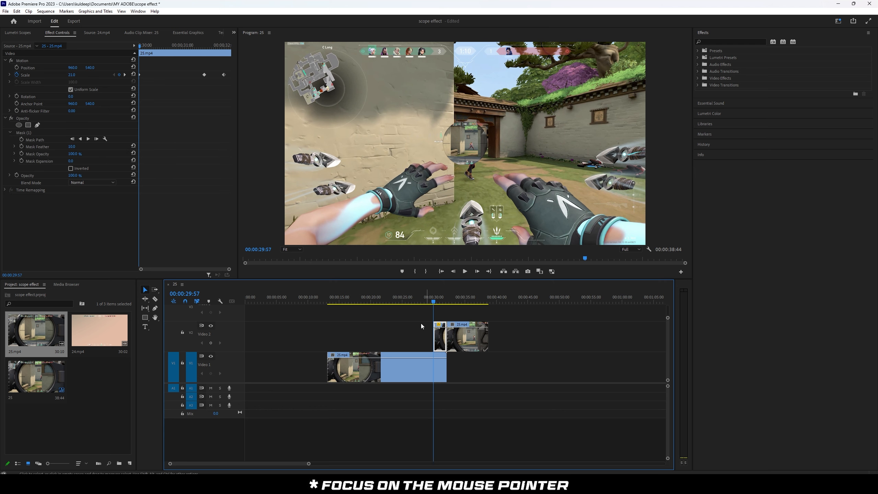
{"action": "left_click", "coordinate": [124, 75]}
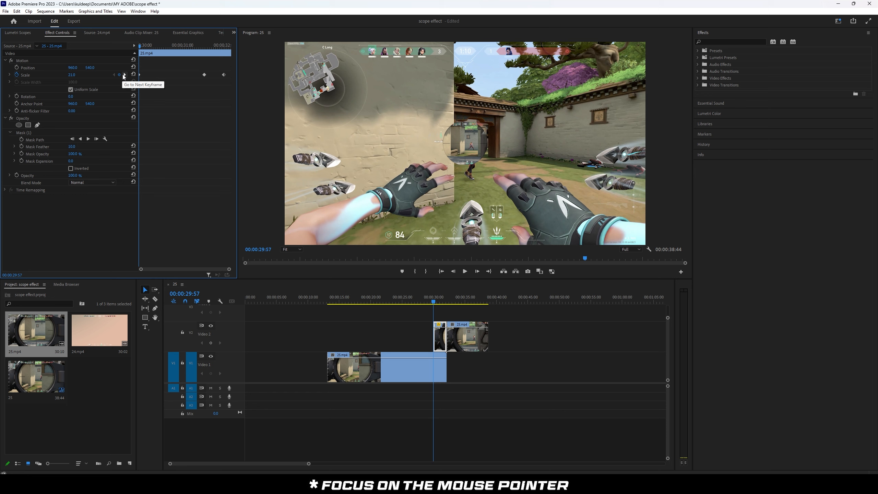
{"action": "left_click", "coordinate": [124, 74]}
{"action": "left_click", "coordinate": [113, 76]}
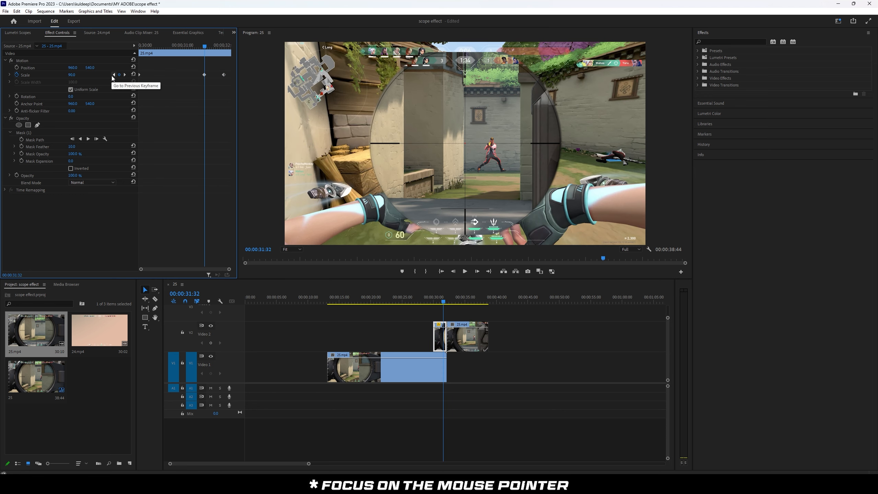
{"action": "left_click", "coordinate": [112, 76]}
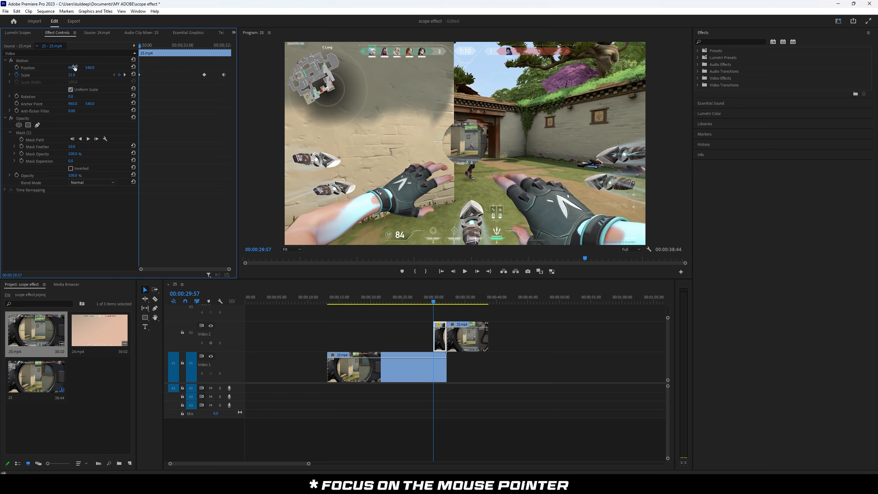
{"action": "left_click", "coordinate": [17, 67]}
{"action": "left_click_drag", "start_coordinate": [90, 68], "coordinate": [231, 68]}
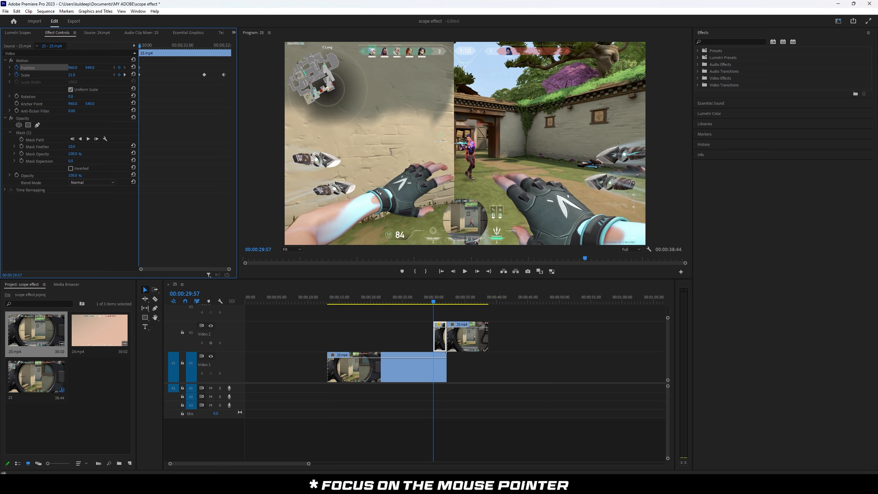
Step: Reset the masked clip's Position to 960, 540 at the middle Scale keyframe and play the transition
{"action": "left_click", "coordinate": [125, 74]}
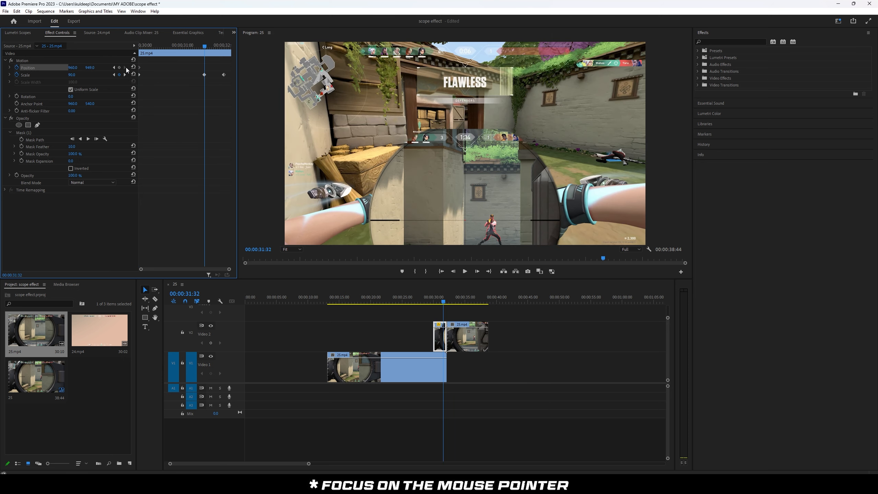
{"action": "left_click", "coordinate": [133, 67]}
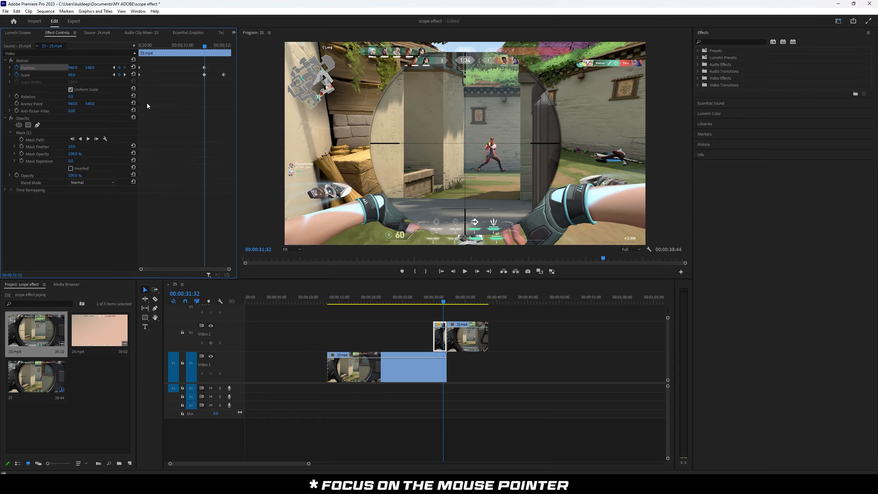
{"action": "left_click_drag", "start_coordinate": [194, 45], "coordinate": [129, 46]}
{"action": "key", "text": "space"}
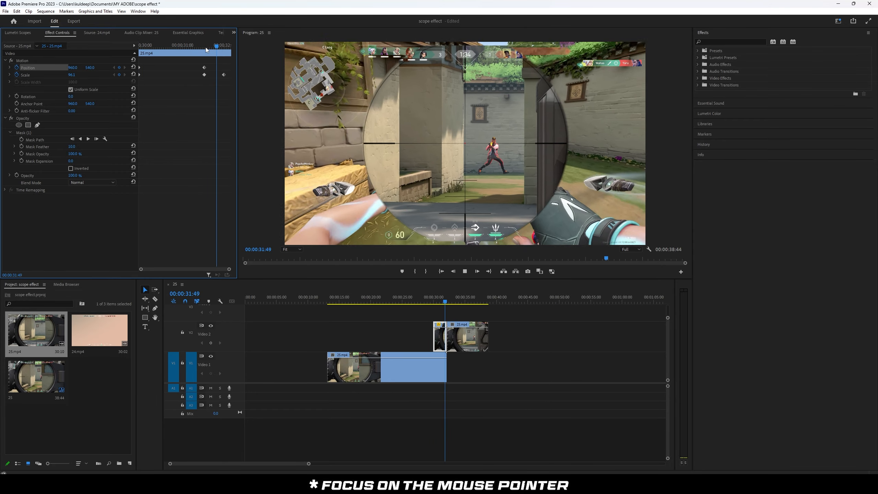
Step: Set the masked clip's Scale to 74 at the middle keyframe and play the transition from the clip's start
{"action": "mouse_move", "coordinate": [206, 46]}
{"action": "left_mouse_down"}
{"action": "mouse_move", "coordinate": [215, 46]}
{"action": "mouse_move", "coordinate": [205, 46]}
{"action": "left_mouse_up"}
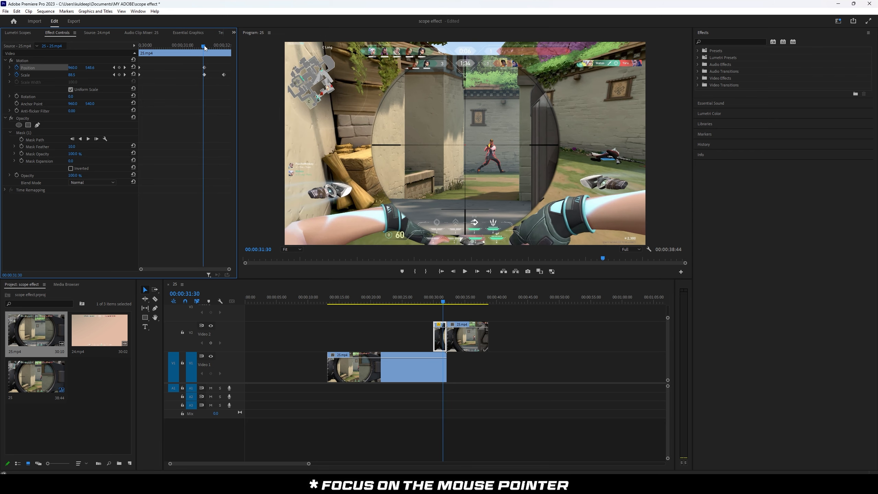
{"action": "left_click", "coordinate": [125, 75]}
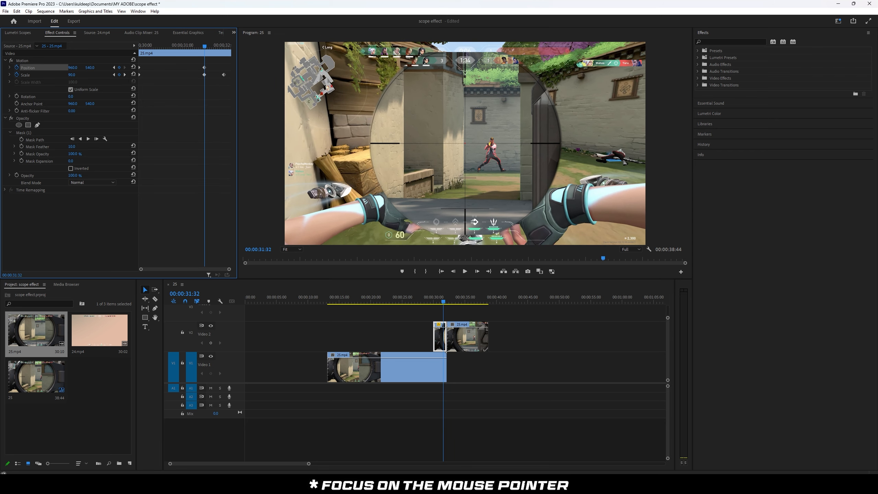
{"action": "mouse_move", "coordinate": [71, 74]}
{"action": "left_mouse_down"}
{"action": "mouse_move", "coordinate": [40, 75]}
{"action": "mouse_move", "coordinate": [66, 75]}
{"action": "left_mouse_up"}
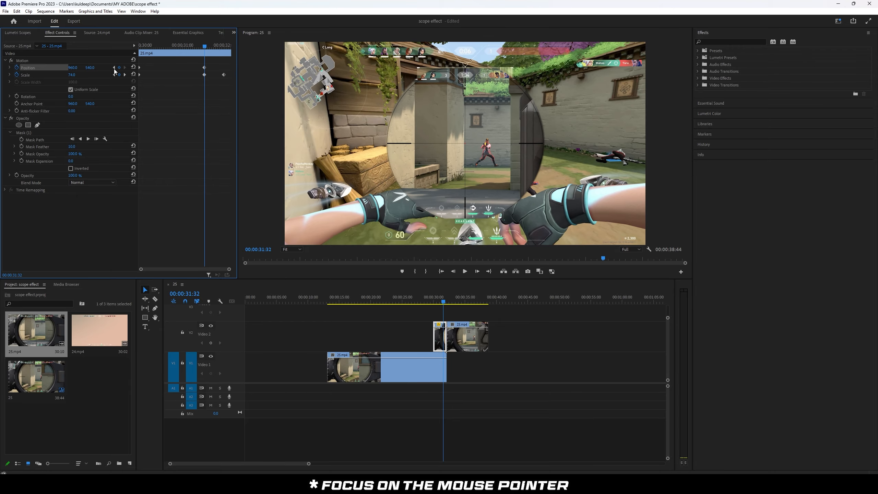
{"action": "left_click_drag", "start_coordinate": [152, 47], "coordinate": [123, 49]}
{"action": "key", "text": "space"}
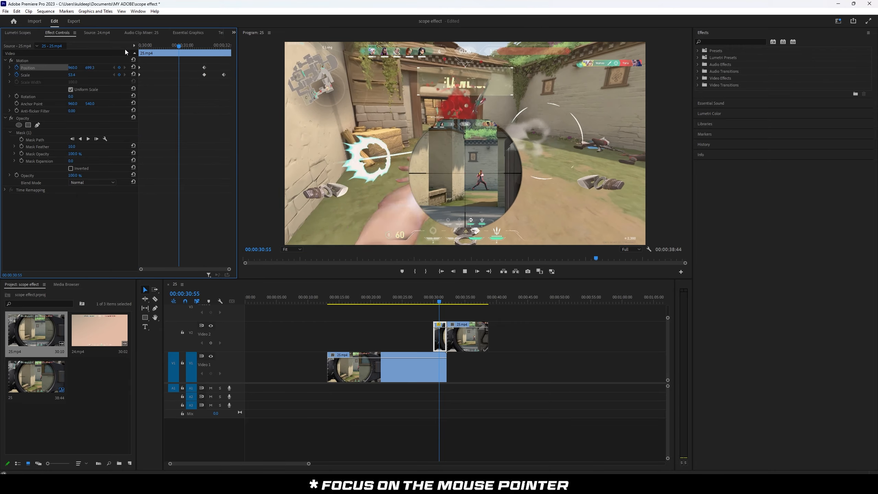
Step: Apply Ease In temporal interpolation to all of the masked clip's Position and Scale keyframes
{"action": "left_click", "coordinate": [139, 47]}
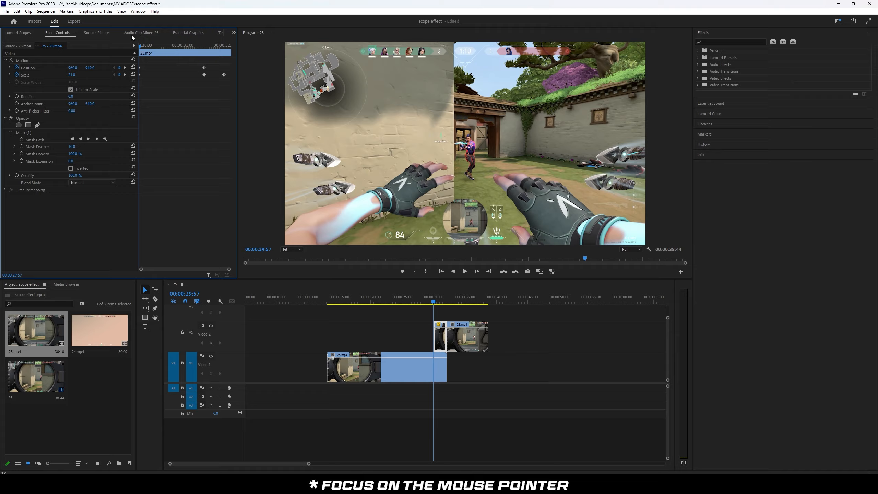
{"action": "mouse_move", "coordinate": [140, 47]}
{"action": "left_mouse_down"}
{"action": "mouse_move", "coordinate": [232, 48]}
{"action": "mouse_move", "coordinate": [139, 52]}
{"action": "left_mouse_up"}
{"action": "left_click_drag", "start_coordinate": [229, 81], "coordinate": [123, 63]}
{"action": "right_click", "coordinate": [223, 75]}
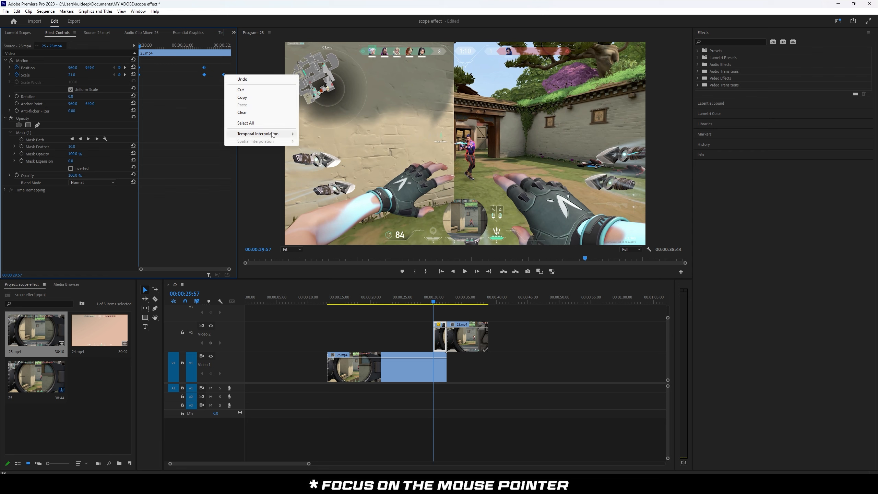
{"action": "mouse_move", "coordinate": [265, 134]}
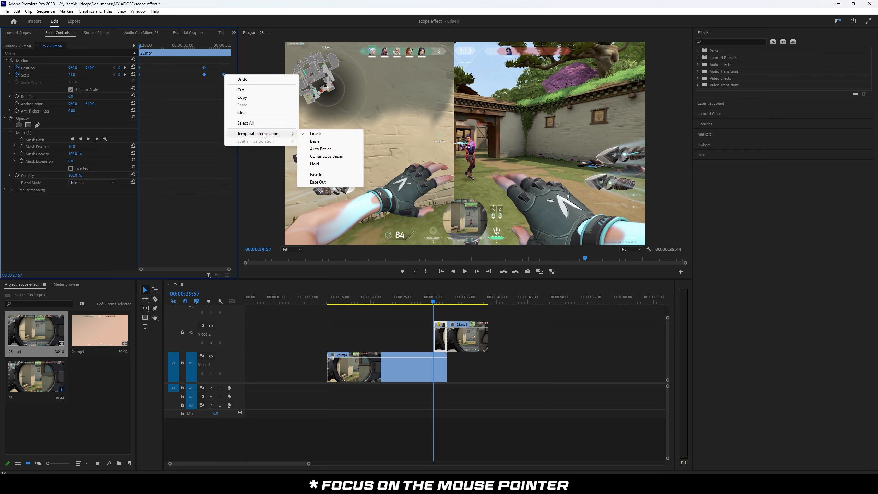
{"action": "left_click", "coordinate": [325, 174]}
Step: Play the eased scope transition twice from the masked clip's start to check its motion
{"action": "key", "text": "space"}
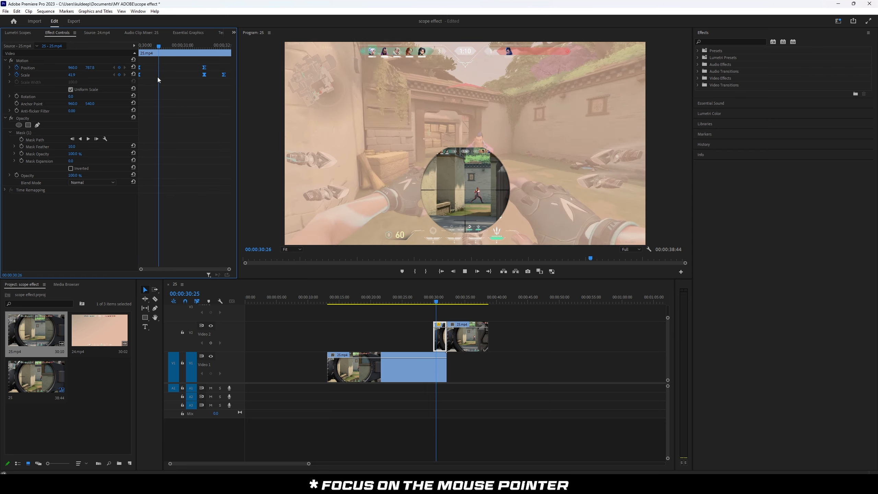
{"action": "key", "text": "space"}
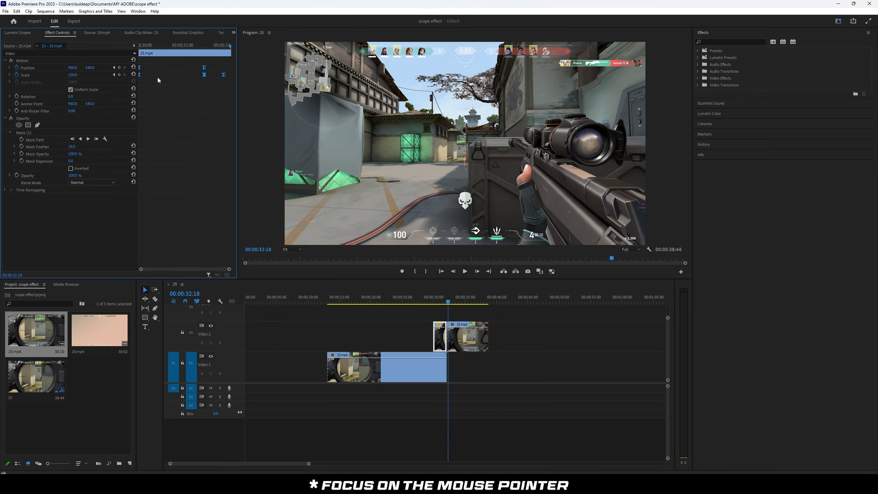
{"action": "left_click", "coordinate": [139, 46]}
{"action": "key", "text": "space"}
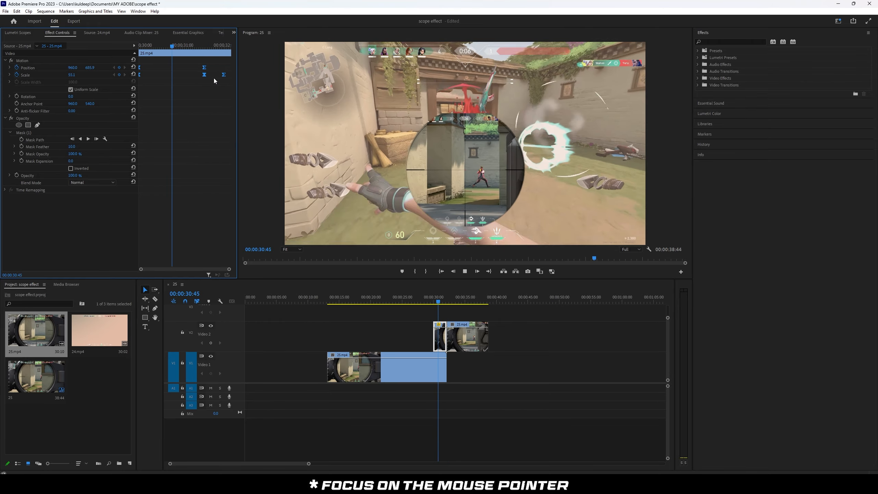
{"action": "key", "text": "space"}
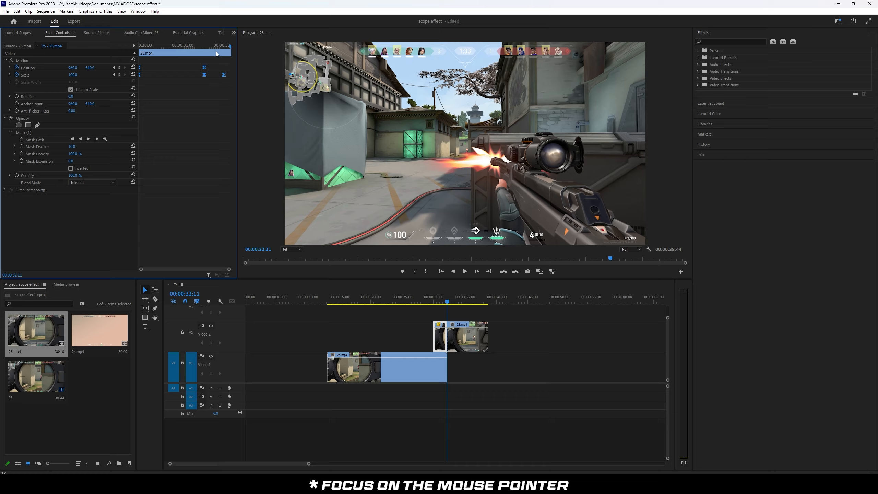
Step: Adjust the velocity curve handle at the masked clip's middle Scale keyframe in the Scale graph
{"action": "left_click_drag", "start_coordinate": [201, 47], "coordinate": [206, 48]}
{"action": "left_click", "coordinate": [9, 75]}
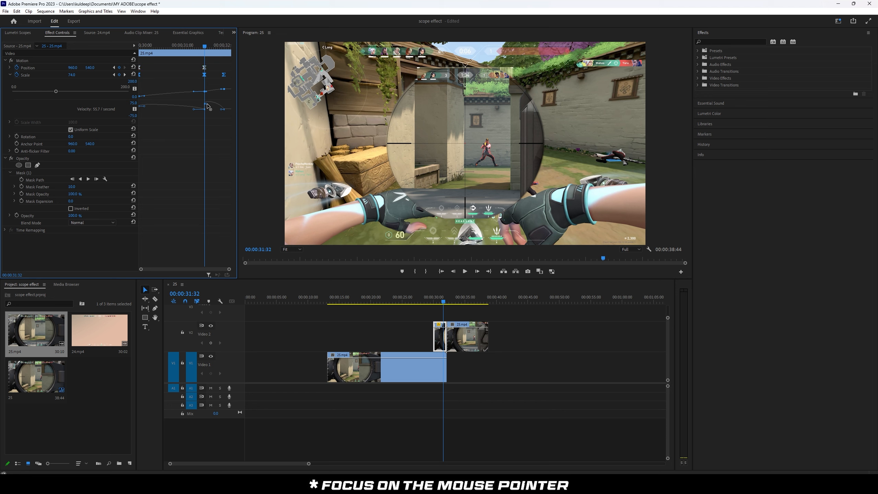
{"action": "left_click_drag", "start_coordinate": [208, 104], "coordinate": [216, 104]}
{"action": "left_click_drag", "start_coordinate": [215, 106], "coordinate": [213, 104]}
{"action": "left_click", "coordinate": [10, 76]}
Step: Play the scope transition repeatedly to check the adjusted scaling speed, and return to the masked clip's start
{"action": "left_click_drag", "start_coordinate": [208, 44], "coordinate": [121, 43]}
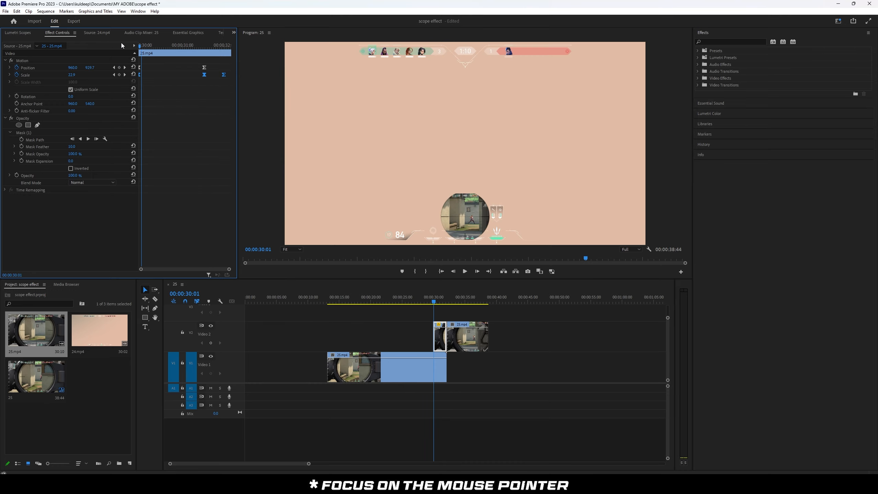
{"action": "key", "text": "space"}
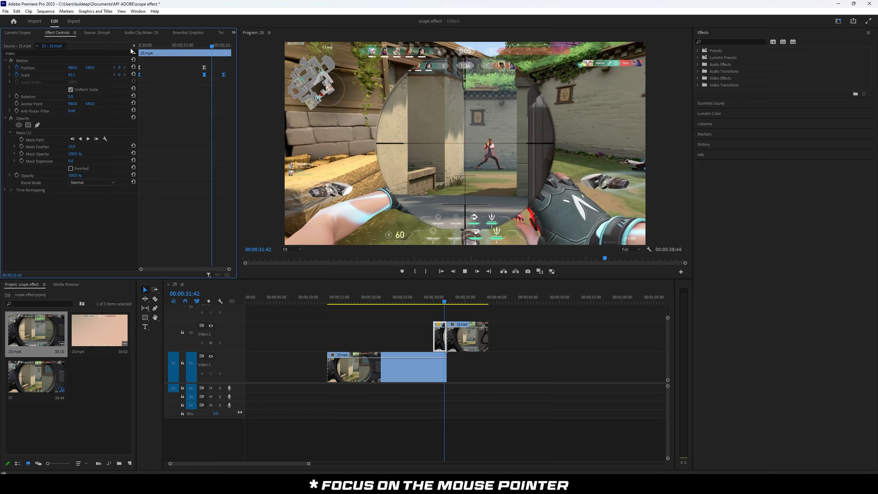
{"action": "key", "text": "space"}
{"action": "left_click", "coordinate": [200, 46]}
{"action": "key", "text": "space"}
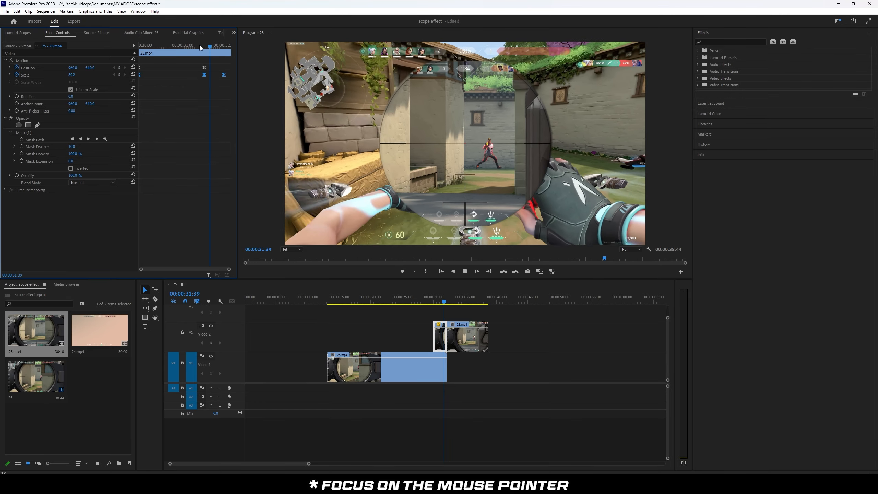
{"action": "left_click_drag", "start_coordinate": [218, 48], "coordinate": [135, 43]}
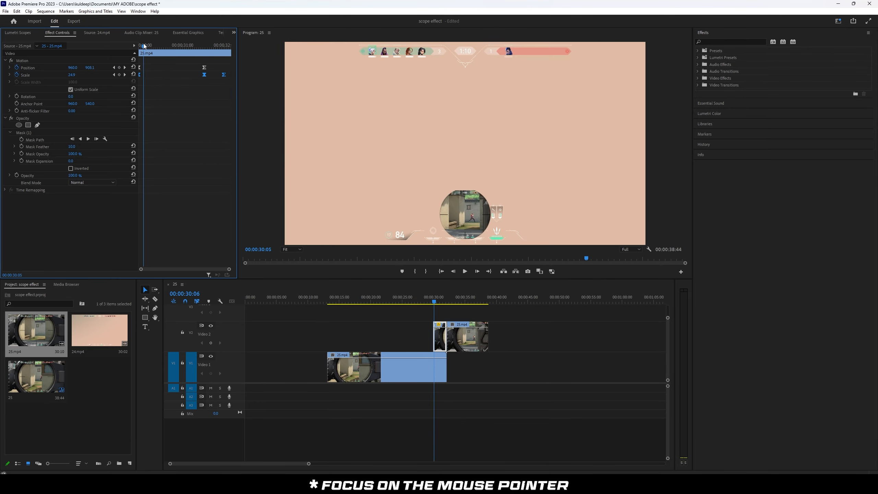
{"action": "key", "text": "space"}
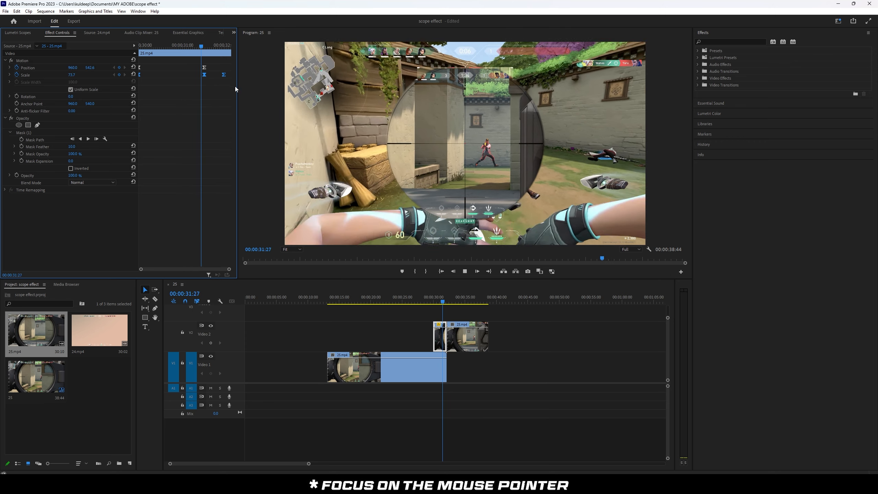
{"action": "key", "text": "space"}
{"action": "left_click_drag", "start_coordinate": [208, 44], "coordinate": [136, 45]}
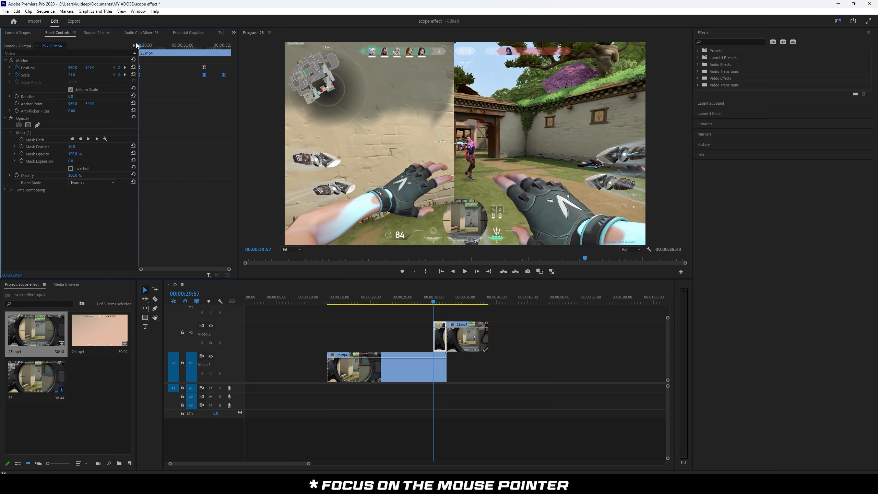
{"action": "left_click", "coordinate": [729, 42]}
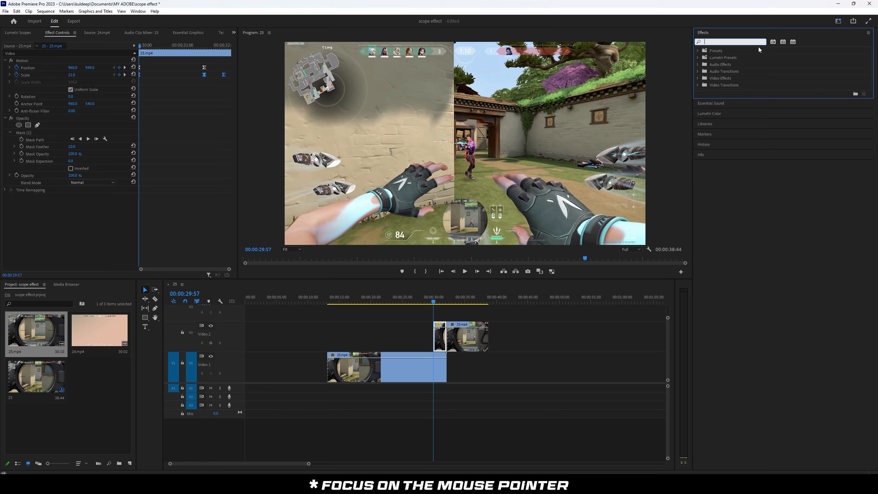
{"action": "type", "text": "swi"}
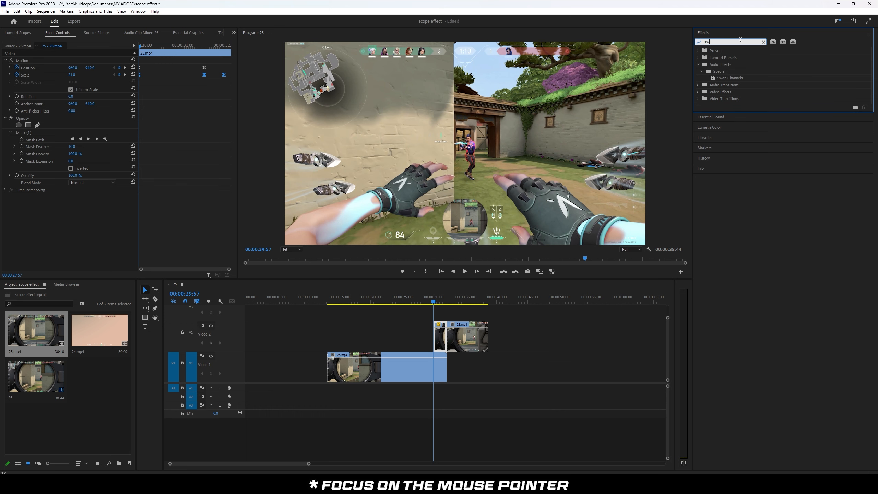
{"action": "key", "text": "BackSpace"}
{"action": "key", "text": "BackSpace"}
{"action": "key", "text": "BackSpace"}
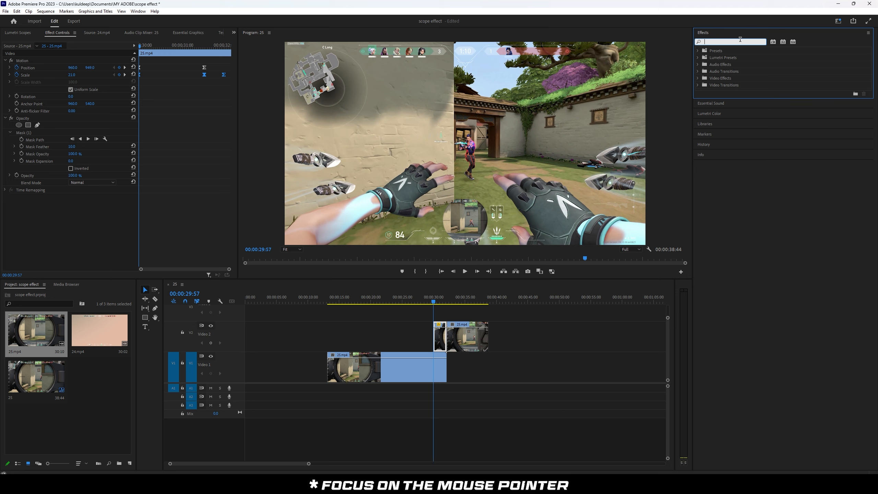
{"action": "left_click", "coordinate": [727, 179]}
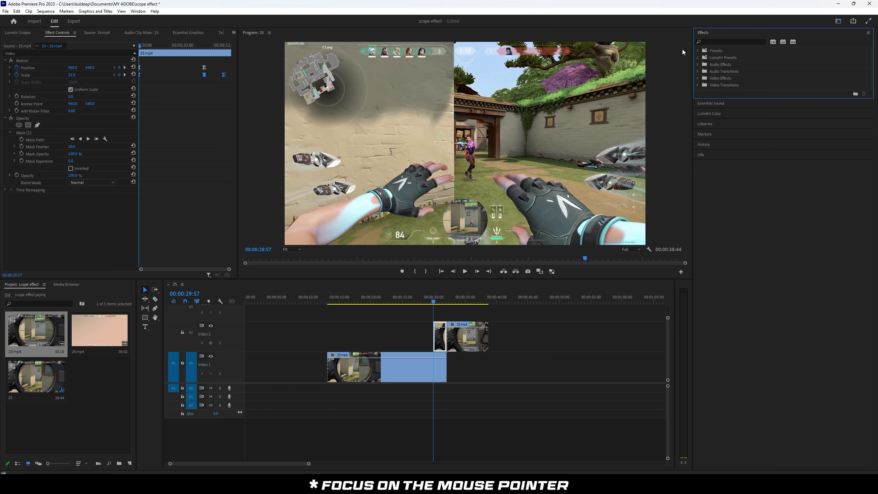
Step: Find the Basic 3D effect by searching the effects for "basic" and apply it to the masked clip
{"action": "left_click", "coordinate": [726, 42]}
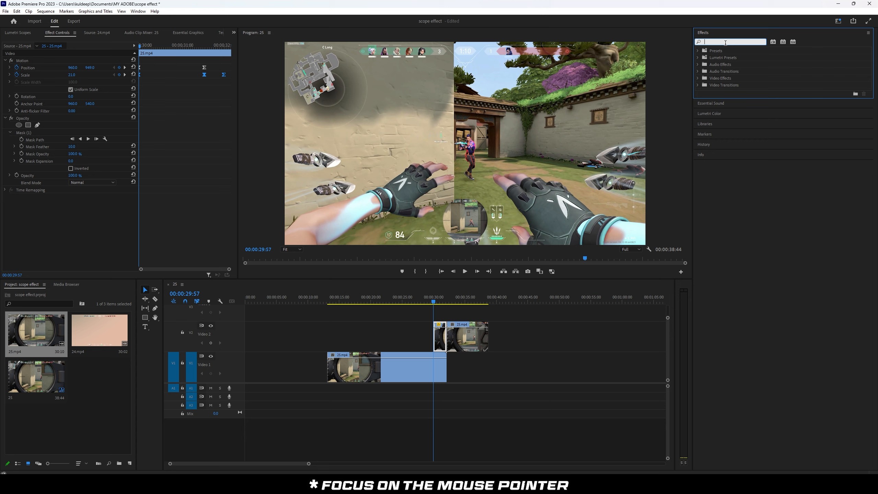
{"action": "type", "text": "basic"}
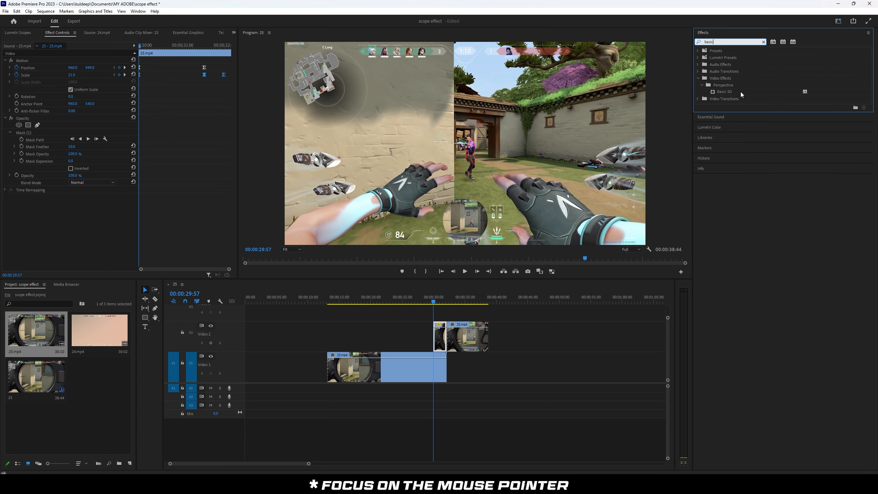
{"action": "left_click_drag", "start_coordinate": [741, 92], "coordinate": [447, 335]}
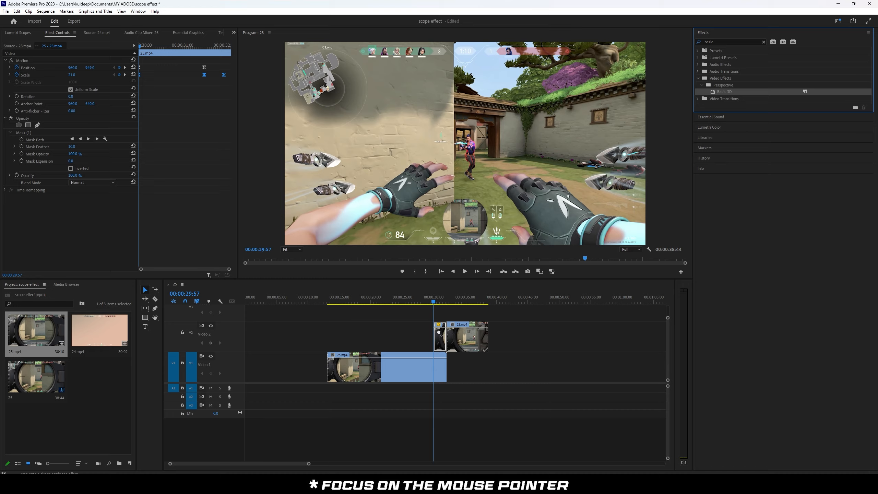
Step: Keyframe the Basic 3D Swivel at the masked clip's start and at its middle Scale keyframe
{"action": "mouse_move", "coordinate": [435, 303]}
{"action": "left_mouse_down"}
{"action": "mouse_move", "coordinate": [449, 309]}
{"action": "mouse_move", "coordinate": [437, 304]}
{"action": "left_mouse_up"}
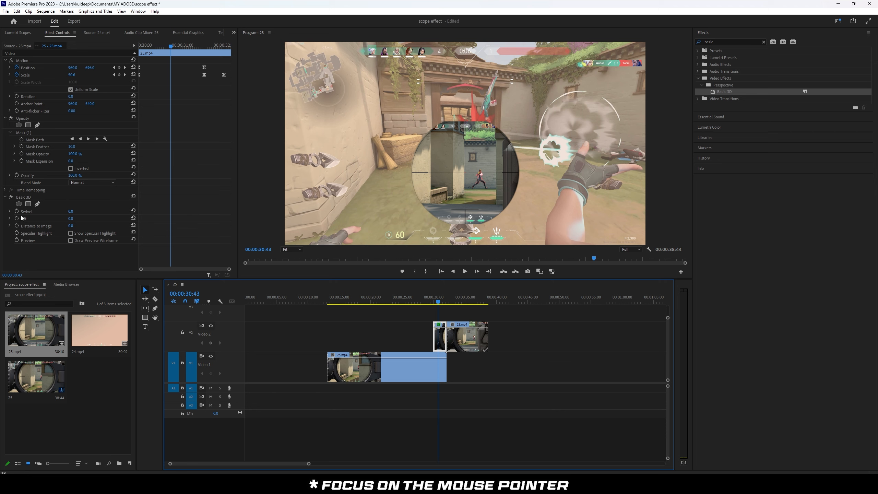
{"action": "left_click", "coordinate": [114, 74]}
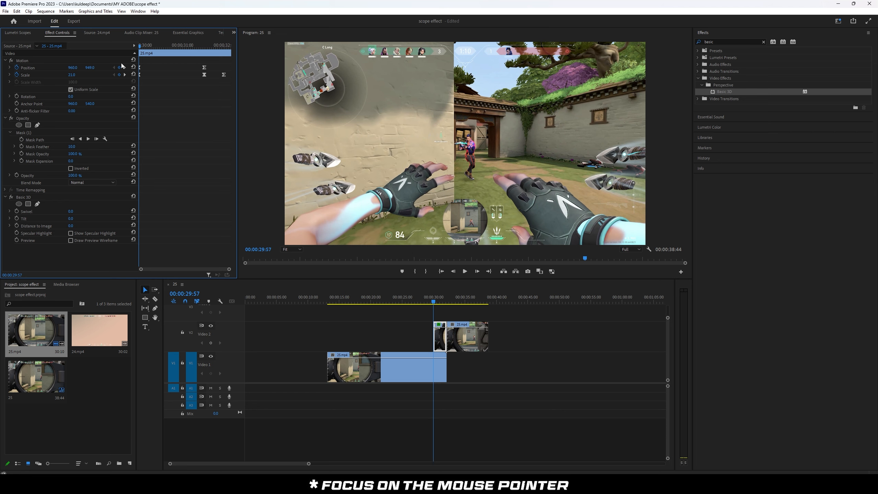
{"action": "left_click", "coordinate": [17, 212]}
{"action": "left_click", "coordinate": [125, 75]}
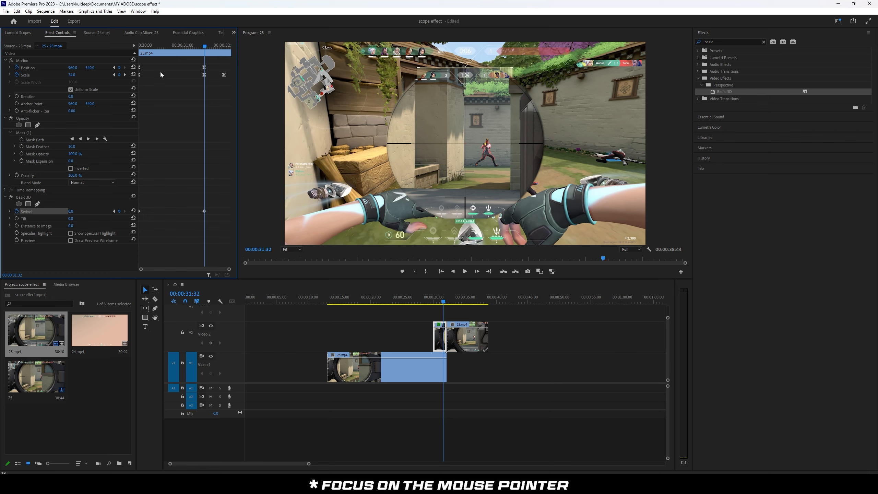
{"action": "left_click_drag", "start_coordinate": [199, 44], "coordinate": [139, 47]}
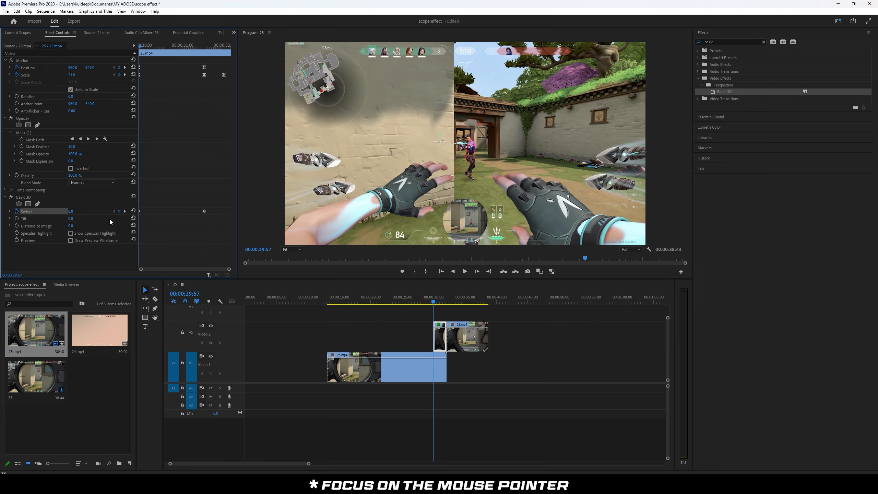
{"action": "left_click", "coordinate": [126, 212]}
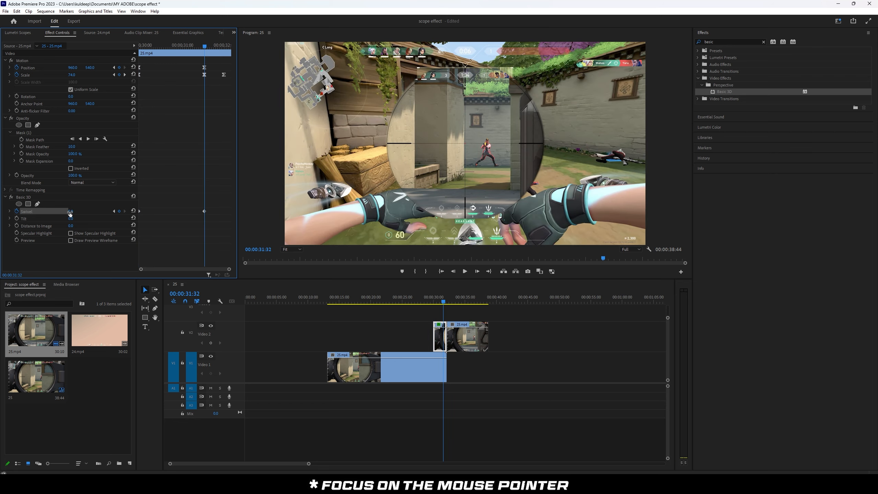
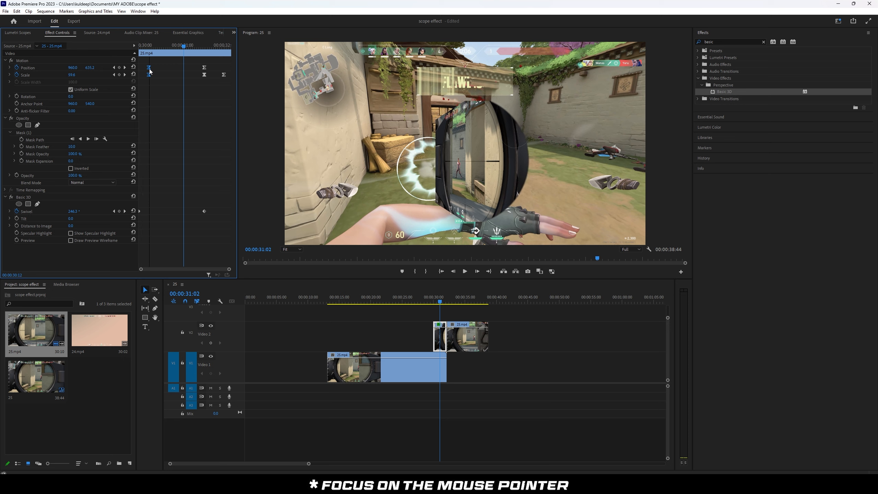
Step: Move the masked clip's first Swivel keyframe to 00:00:30:14, in line with the first Position and Scale keyframes
{"action": "left_click", "coordinate": [151, 46]}
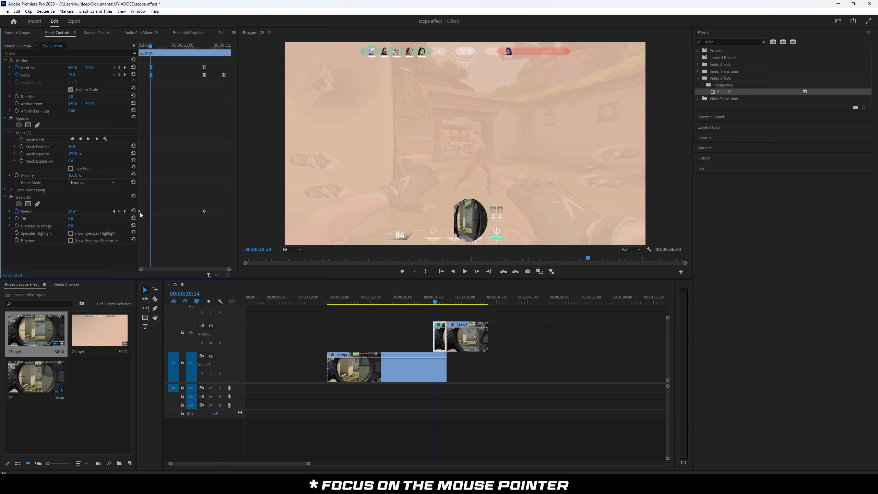
{"action": "left_click_drag", "start_coordinate": [139, 211], "coordinate": [150, 212]}
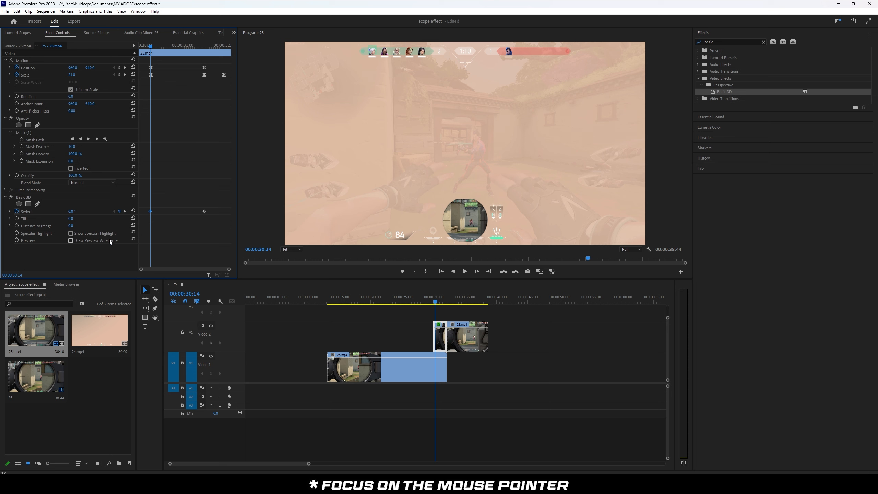
Step: Set the Basic 3D Swivel to 1x180.0° at the masked clip's second Swivel keyframe
{"action": "left_click", "coordinate": [125, 211]}
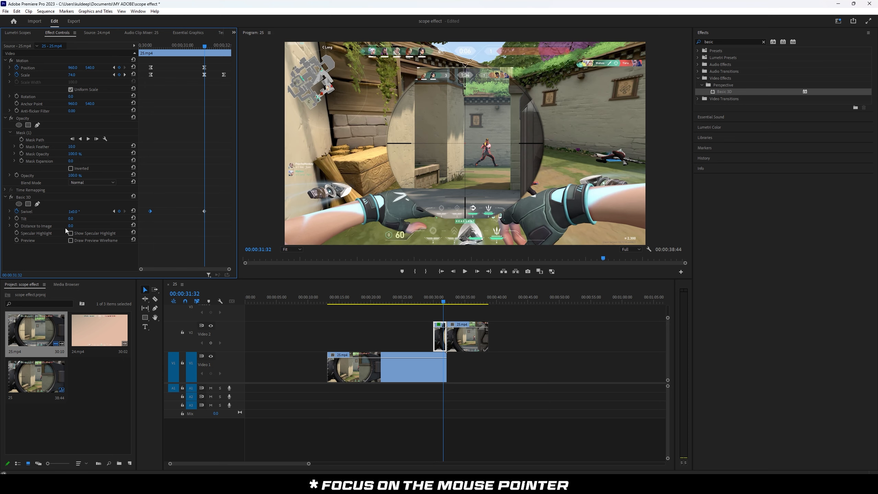
{"action": "left_click", "coordinate": [82, 214]}
{"action": "type", "text": "2"}
{"action": "key", "text": "Return"}
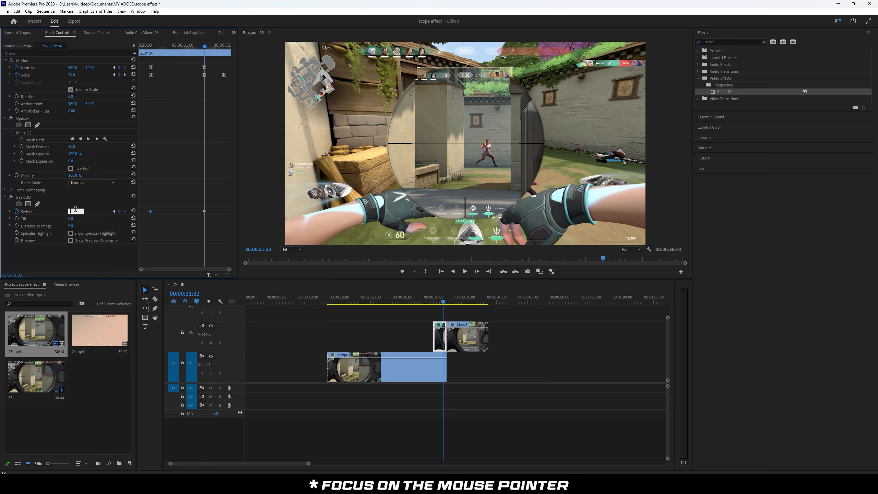
{"action": "type", "text": "0"}
{"action": "key", "text": "Return"}
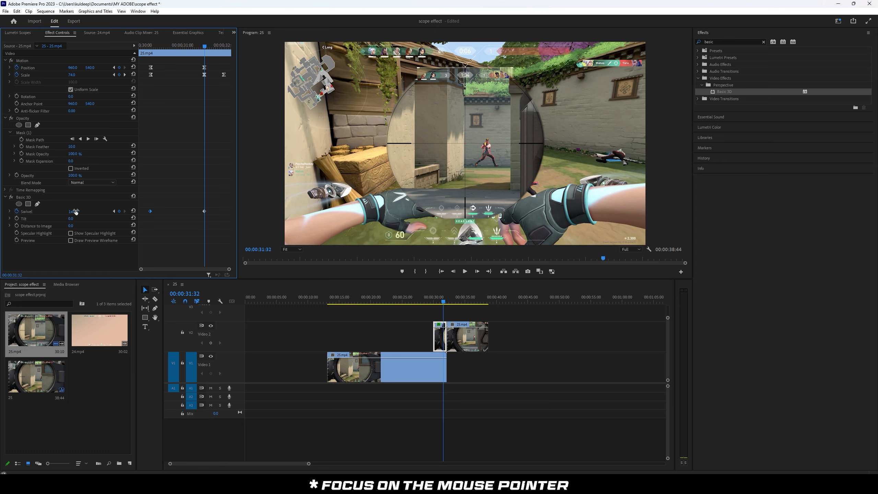
{"action": "left_click_drag", "start_coordinate": [74, 211], "coordinate": [136, 211]}
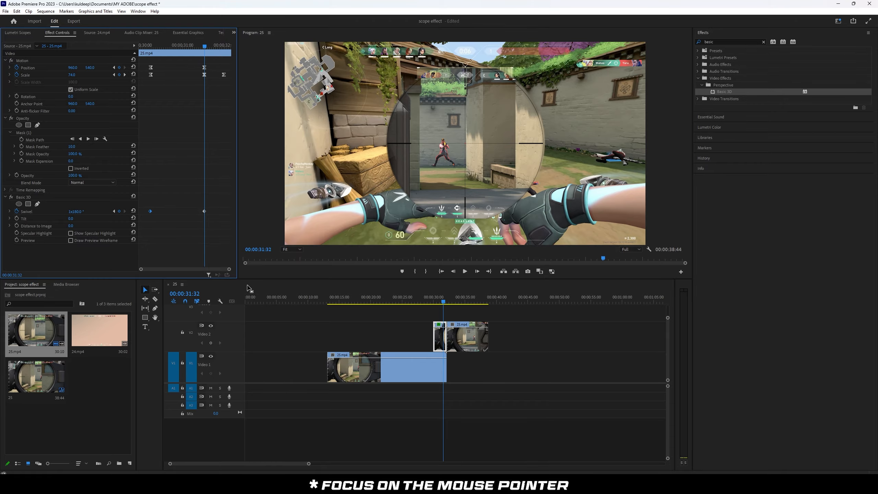
Step: Play the scope transition from just before the masked clip to check the swivel rotation
{"action": "left_click_drag", "start_coordinate": [359, 301], "coordinate": [432, 301]}
{"action": "key", "text": "space"}
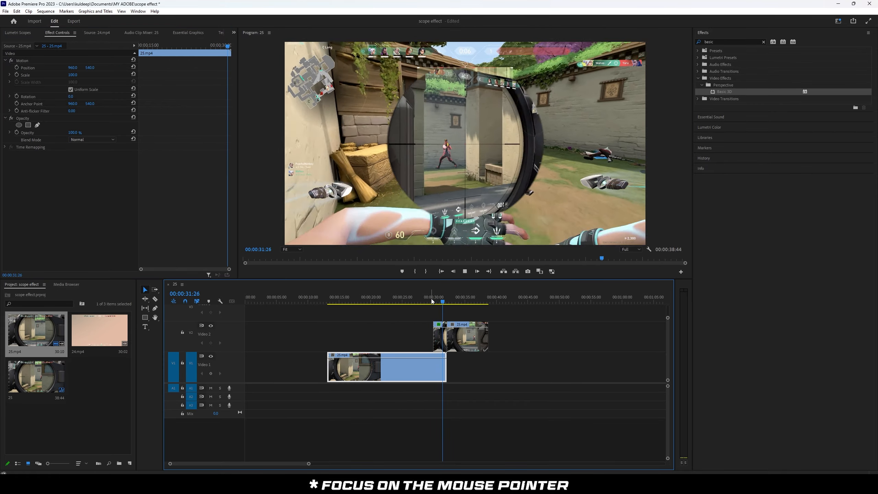
{"action": "left_click", "coordinate": [432, 301]}
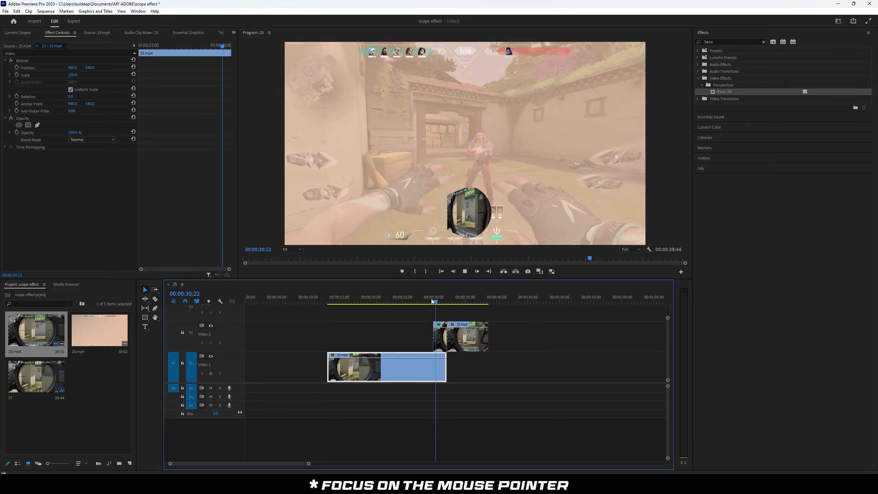
{"action": "key", "text": "space"}
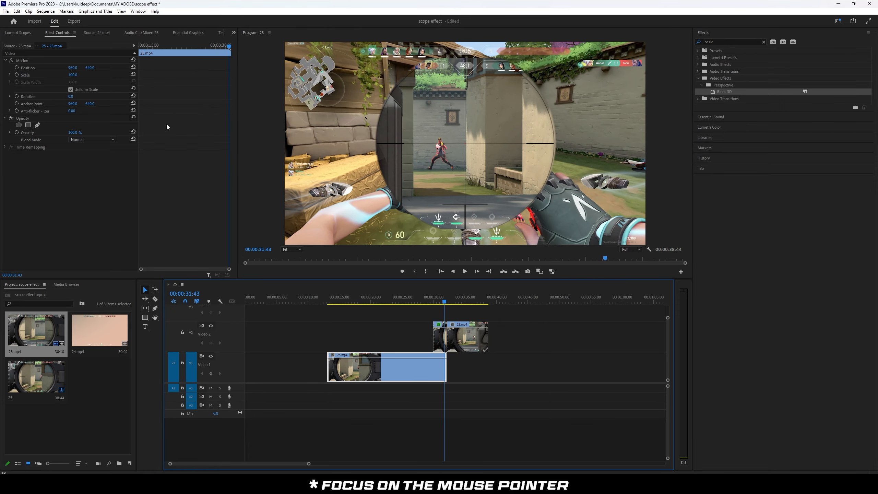
{"action": "key", "text": "space"}
{"action": "key", "text": "space"}
Step: Ease both of the masked clip's Swivel keyframes in and out
{"action": "left_click", "coordinate": [444, 338]}
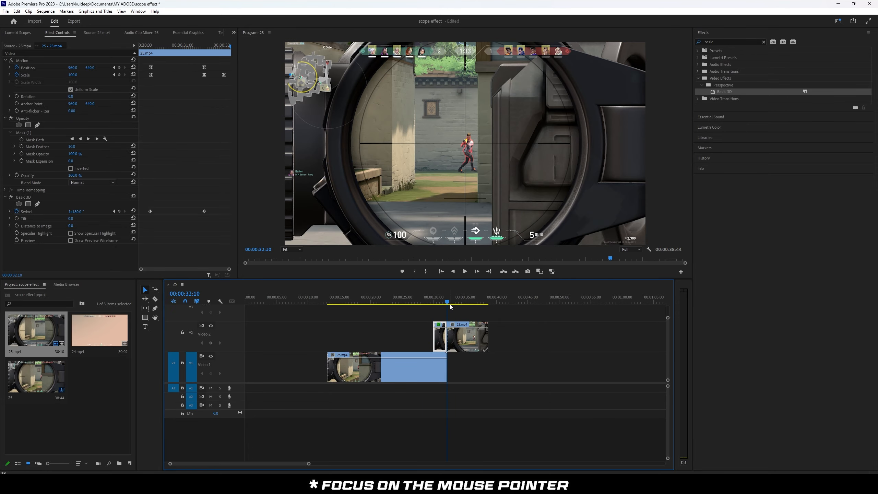
{"action": "left_click", "coordinate": [442, 298]}
{"action": "left_click_drag", "start_coordinate": [222, 227], "coordinate": [139, 195]}
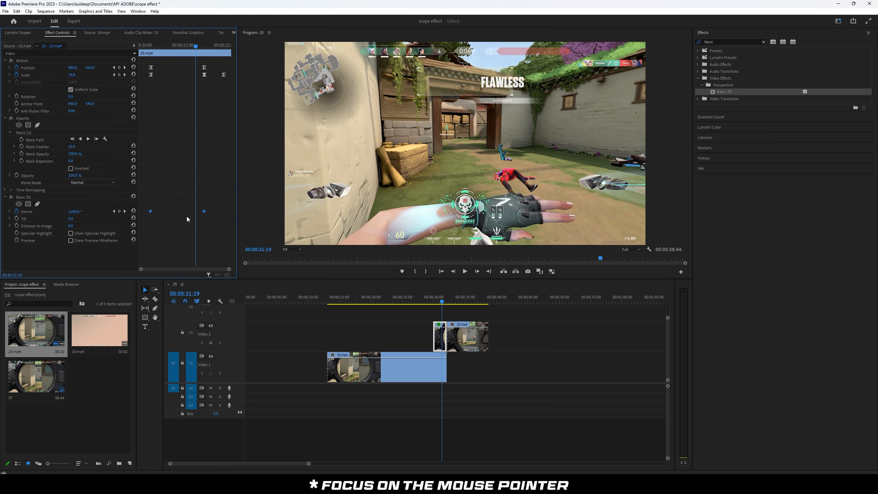
{"action": "right_click", "coordinate": [204, 213]}
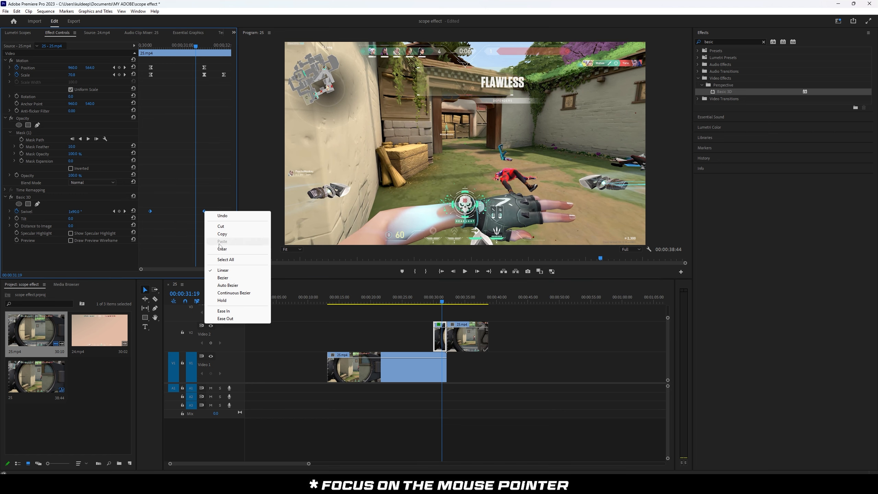
{"action": "left_click", "coordinate": [229, 312]}
Step: Play the scope transition and scrub through its end to check the eased swivel
{"action": "key", "text": "space"}
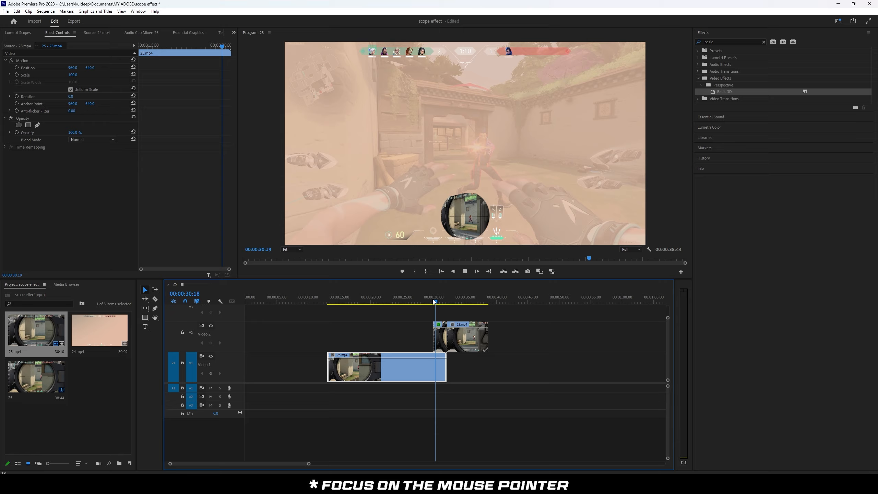
{"action": "key", "text": "space"}
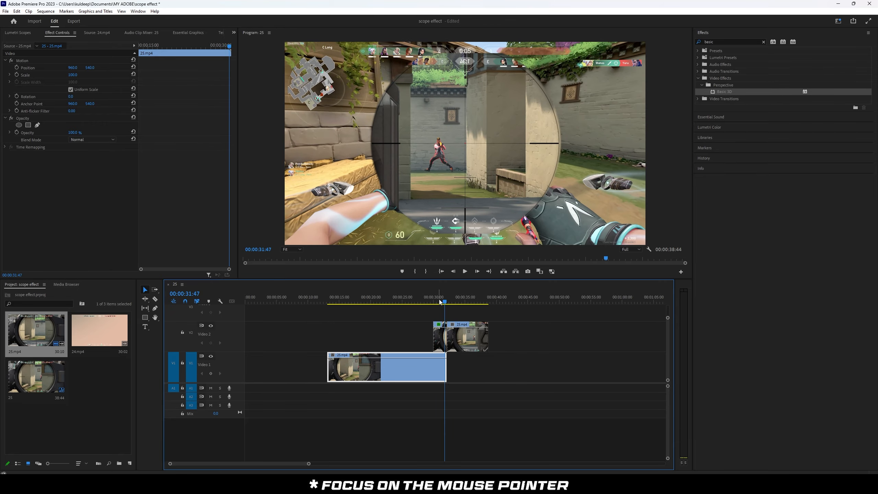
{"action": "left_click", "coordinate": [440, 300]}
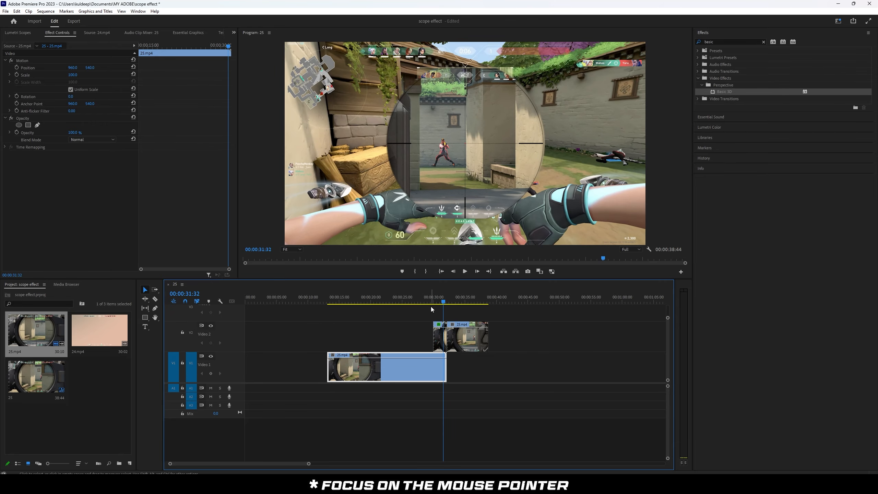
{"action": "mouse_move", "coordinate": [432, 309]}
{"action": "left_mouse_down"}
{"action": "mouse_move", "coordinate": [450, 306]}
{"action": "mouse_move", "coordinate": [442, 306]}
{"action": "left_mouse_up"}
Step: Shift the masked clip's first Position, Scale and Swivel keyframes together closer to the second ones to speed up the motion
{"action": "left_click", "coordinate": [439, 332]}
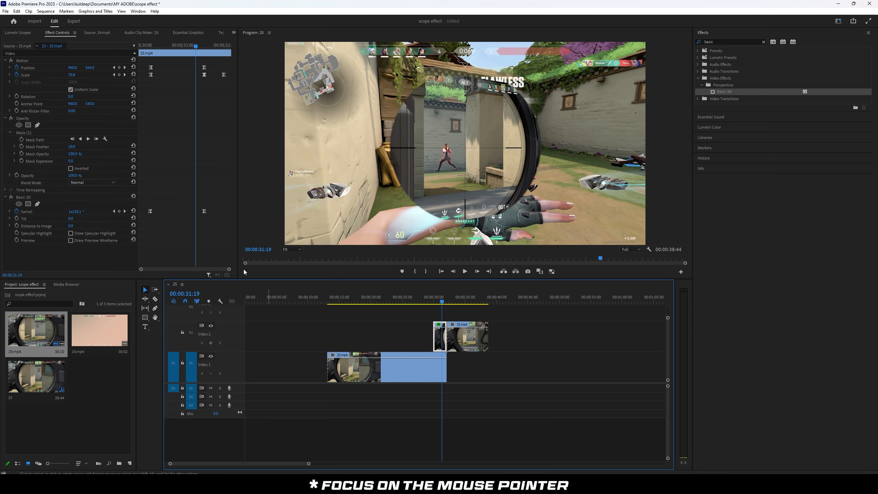
{"action": "left_click_drag", "start_coordinate": [142, 63], "coordinate": [174, 237]}
{"action": "left_click_drag", "start_coordinate": [151, 69], "coordinate": [196, 76]}
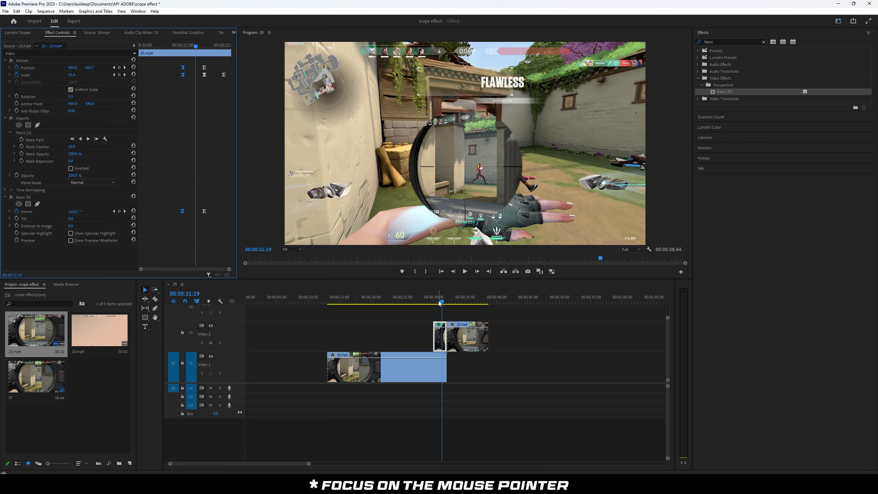
Step: Trim the masked clip's start to 00:00:30:56, just before its first keyframes
{"action": "left_click_drag", "start_coordinate": [440, 302], "coordinate": [436, 332]}
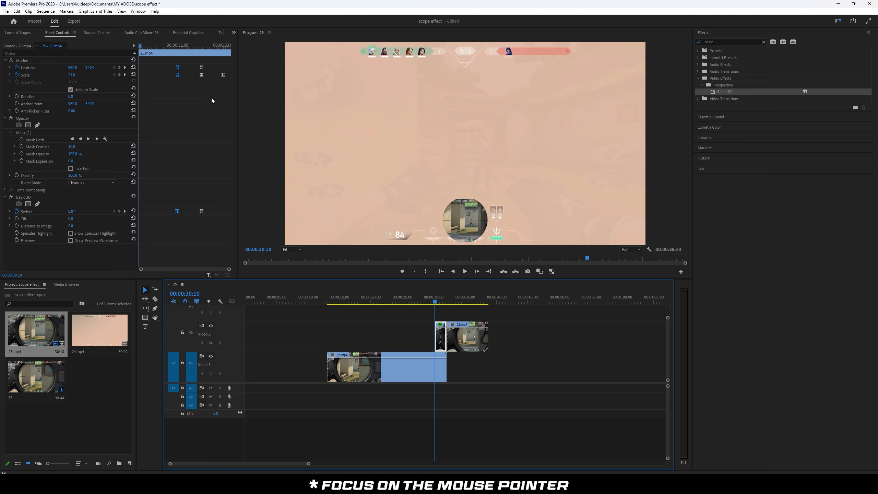
{"action": "left_click_drag", "start_coordinate": [169, 46], "coordinate": [176, 50]}
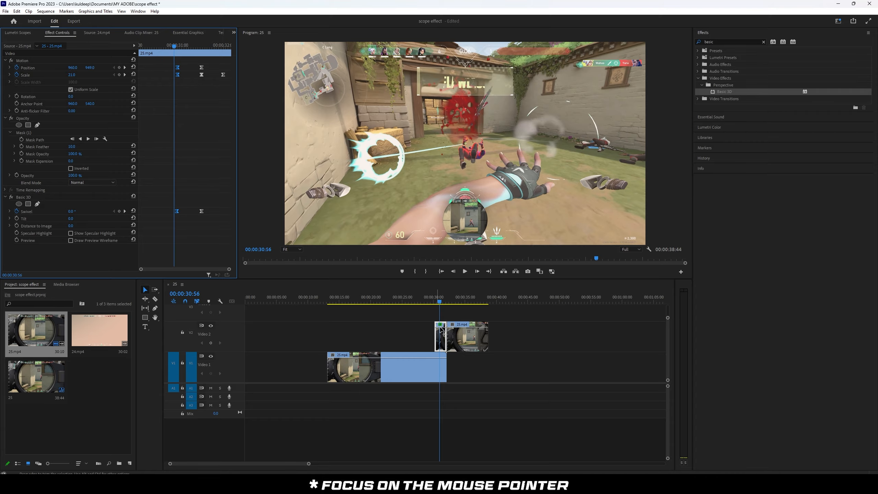
{"action": "left_click_drag", "start_coordinate": [434, 324], "coordinate": [438, 325]}
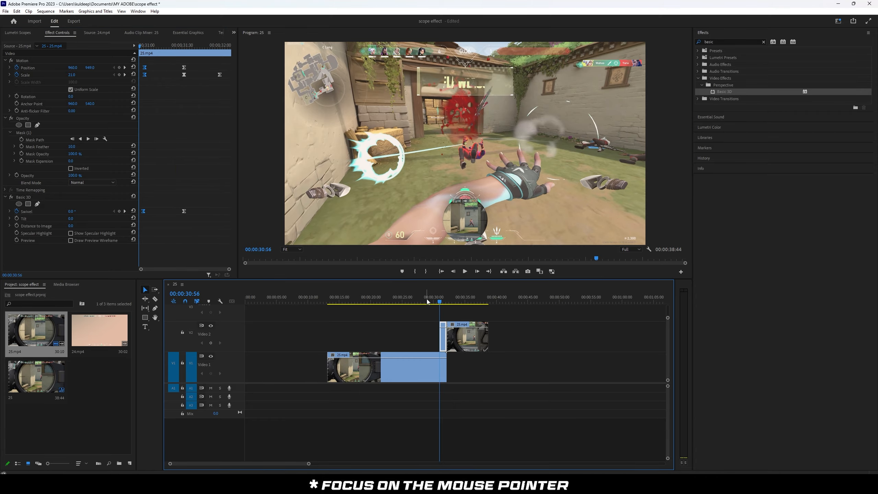
Step: Play the shortened scope transition twice to check its timing against the underlying clip
{"action": "left_click", "coordinate": [426, 300]}
{"action": "key", "text": "space"}
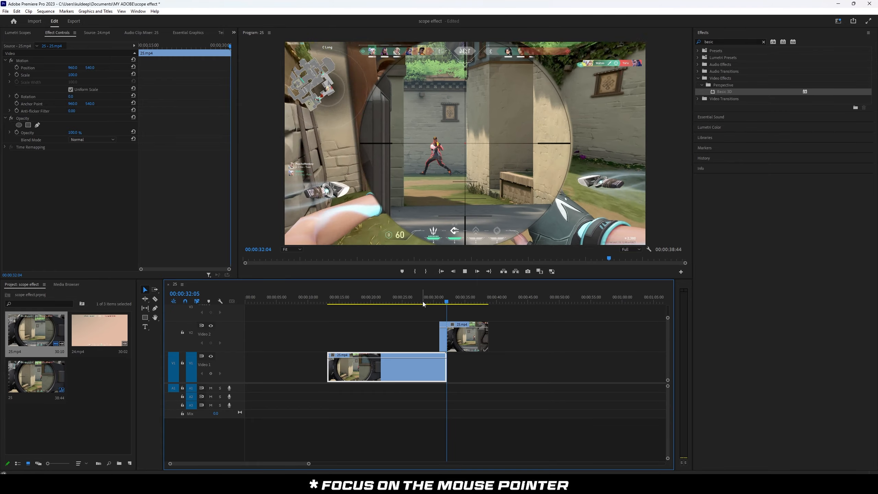
{"action": "key", "text": "space"}
{"action": "left_click", "coordinate": [440, 303]}
{"action": "key", "text": "space"}
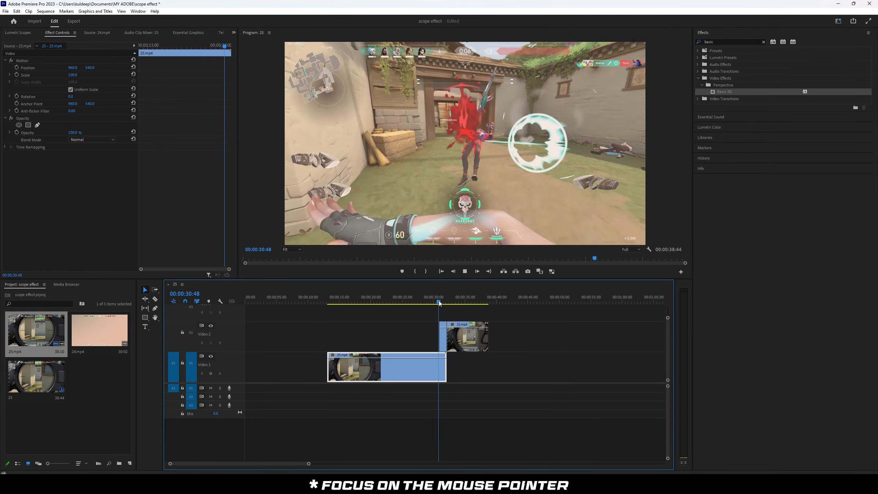
{"action": "key", "text": "space"}
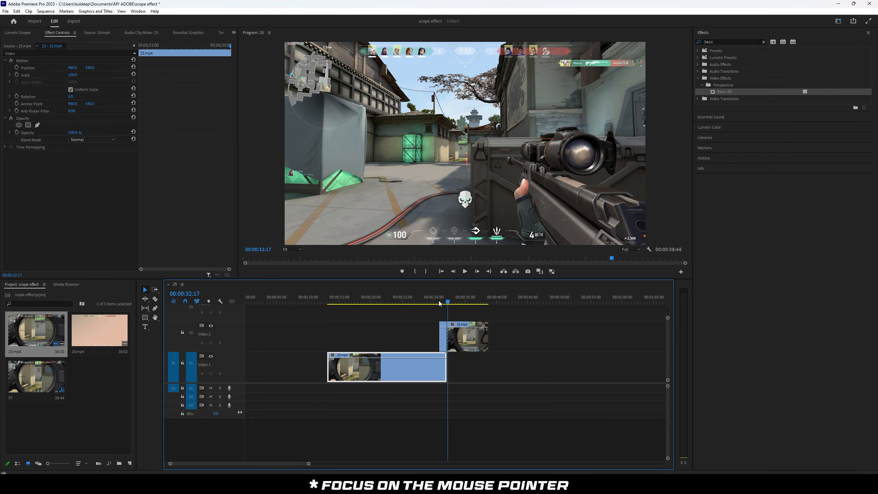
Step: Shift the masked clip's first and second Position, Scale and Swivel keyframes together later, leaving the last Scale keyframe in place
{"action": "left_click", "coordinate": [440, 303]}
{"action": "left_click", "coordinate": [443, 336]}
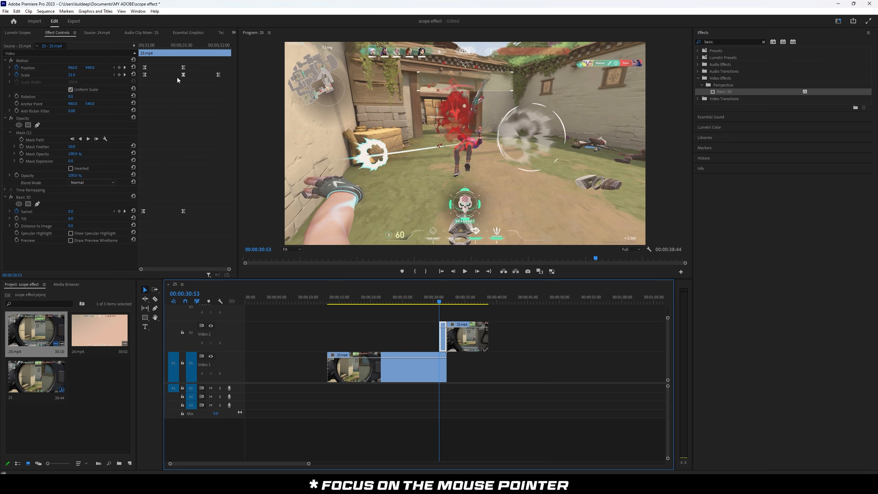
{"action": "left_click_drag", "start_coordinate": [204, 233], "coordinate": [178, 58]}
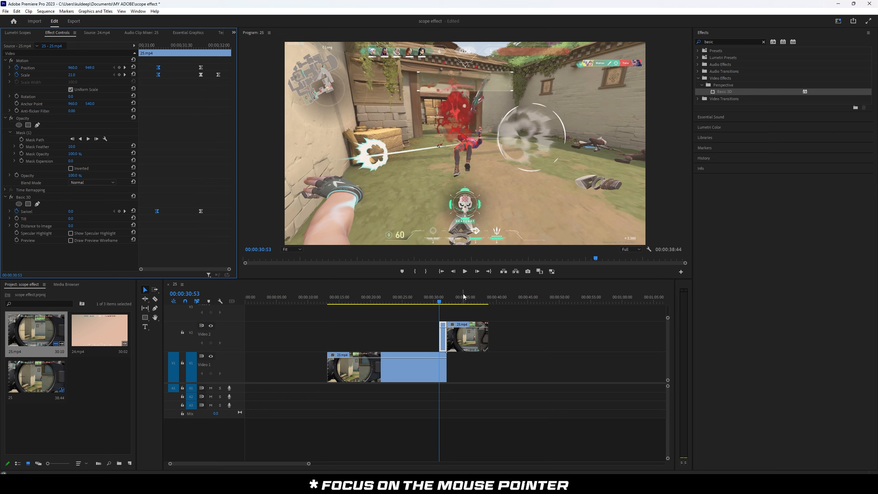
Step: Play the scope transition repeatedly from before the masked clip to check the retimed motion
{"action": "left_click", "coordinate": [434, 304]}
{"action": "key", "text": "space"}
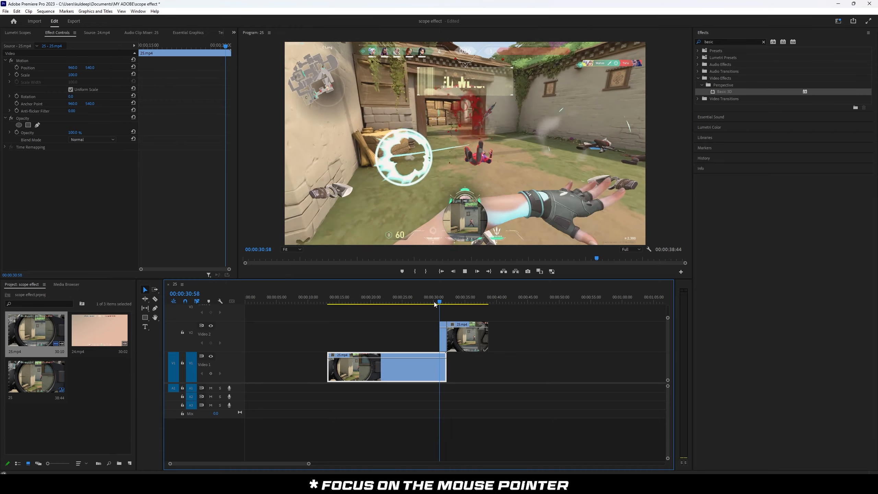
{"action": "key", "text": "space"}
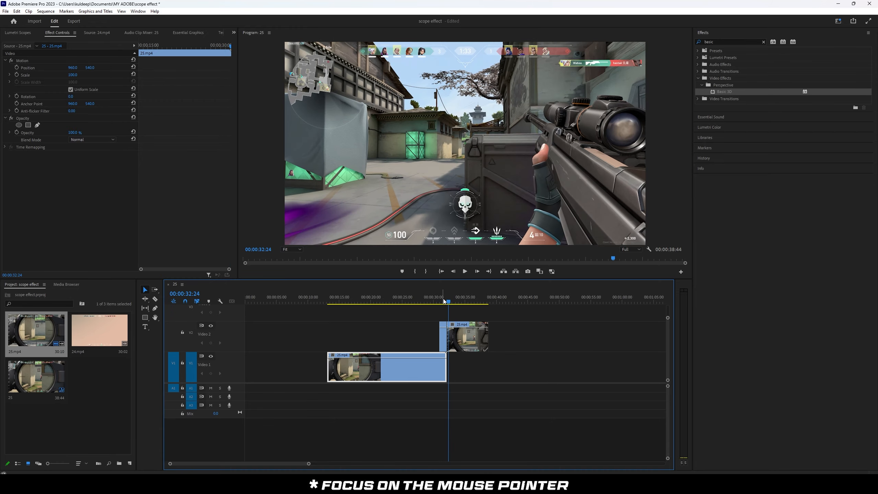
{"action": "key", "text": "space"}
{"action": "key", "text": "space"}
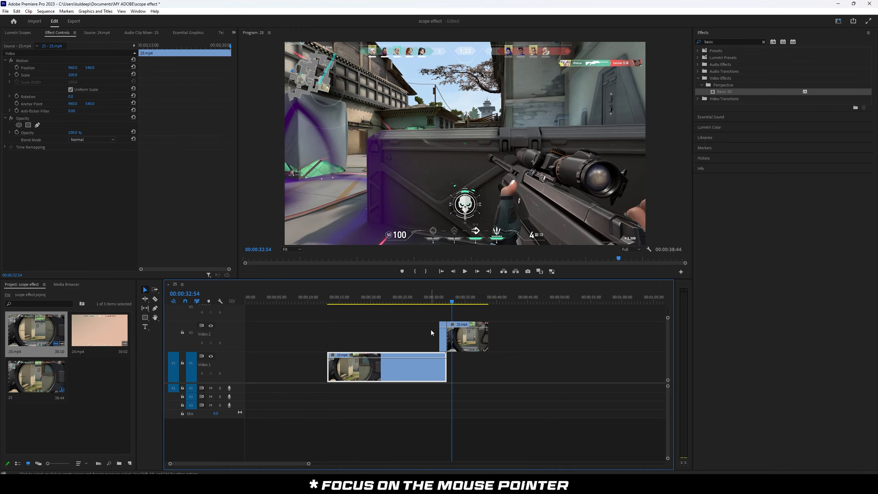
{"action": "mouse_move", "coordinate": [437, 302]}
{"action": "left_mouse_down"}
{"action": "mouse_move", "coordinate": [476, 307]}
{"action": "mouse_move", "coordinate": [432, 305]}
{"action": "left_mouse_up"}
{"action": "key", "text": "space"}
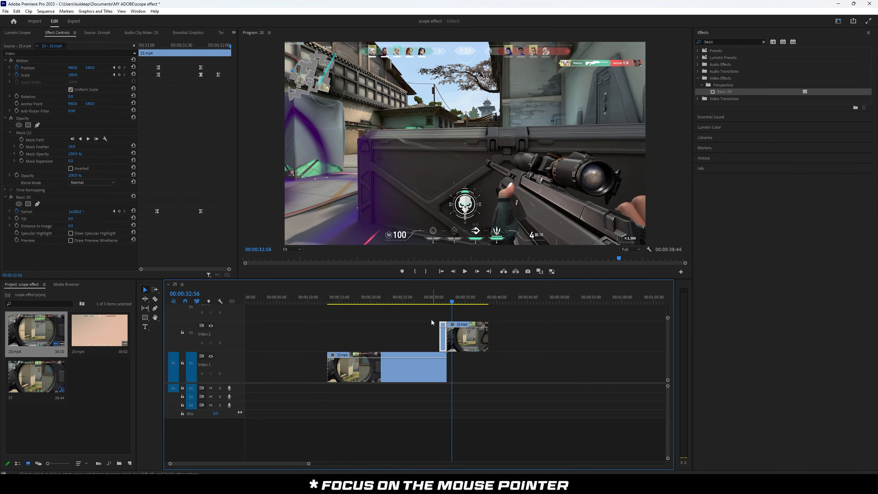
Step: Move the masked clip's second and first sets of Position, Scale and Swivel keyframes later, and play the retimed transition
{"action": "left_click_drag", "start_coordinate": [199, 66], "coordinate": [201, 214]}
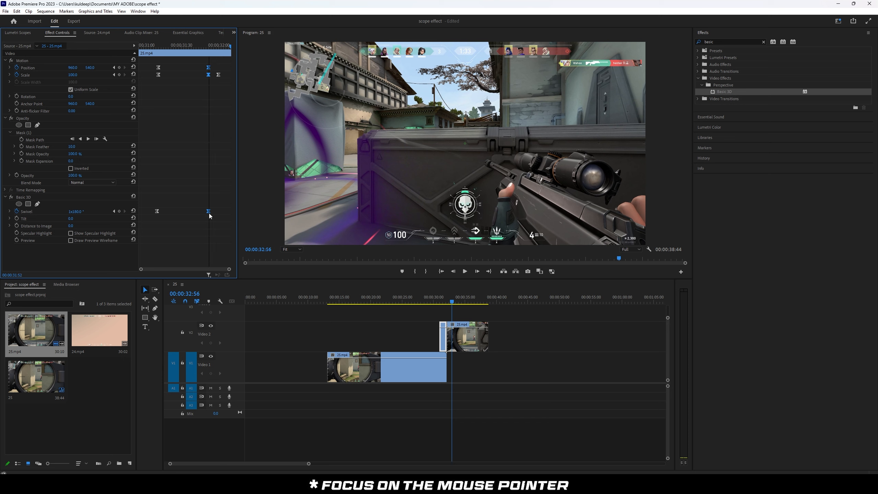
{"action": "left_click_drag", "start_coordinate": [136, 104], "coordinate": [157, 67]}
{"action": "left_click", "coordinate": [434, 298]}
{"action": "key", "text": "space"}
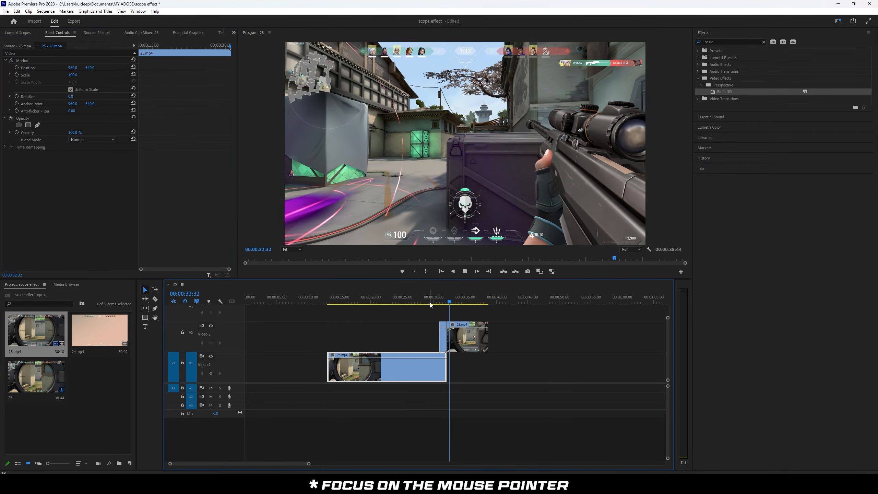
{"action": "left_click", "coordinate": [448, 300]}
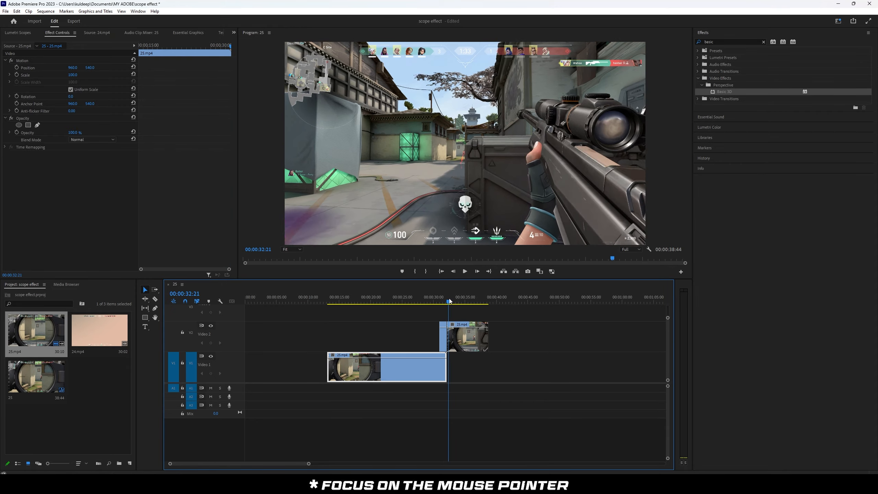
Step: Cut the masked clip at 00:00:31:22, just before its first keyframes, and delete the part before the cut
{"action": "left_click_drag", "start_coordinate": [449, 300], "coordinate": [442, 302]}
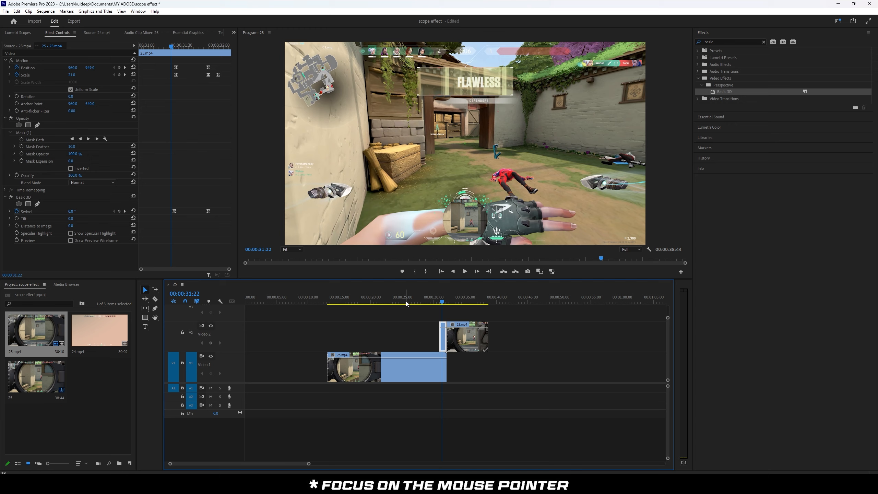
{"action": "key", "text": "ctrl+k"}
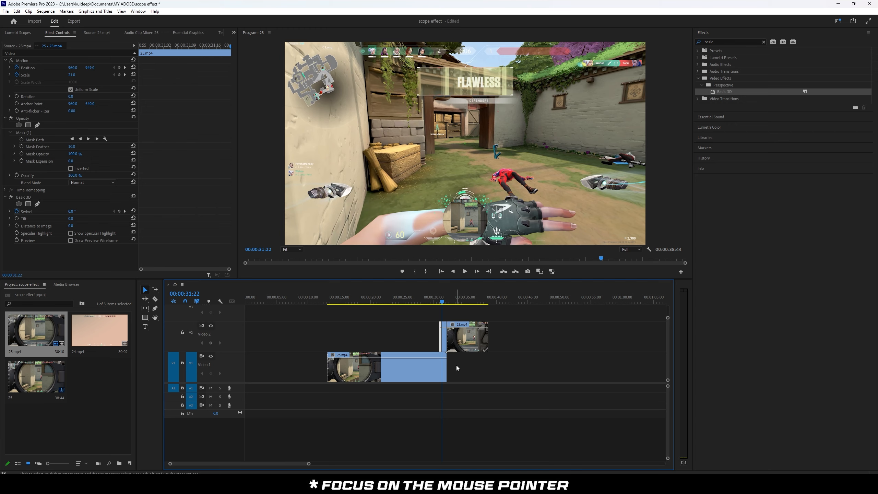
{"action": "key", "text": "Delete"}
Step: Play the shortened scope transition repeatedly from before the masked clip to check its motion and timing
{"action": "left_click", "coordinate": [432, 300]}
{"action": "key", "text": "space"}
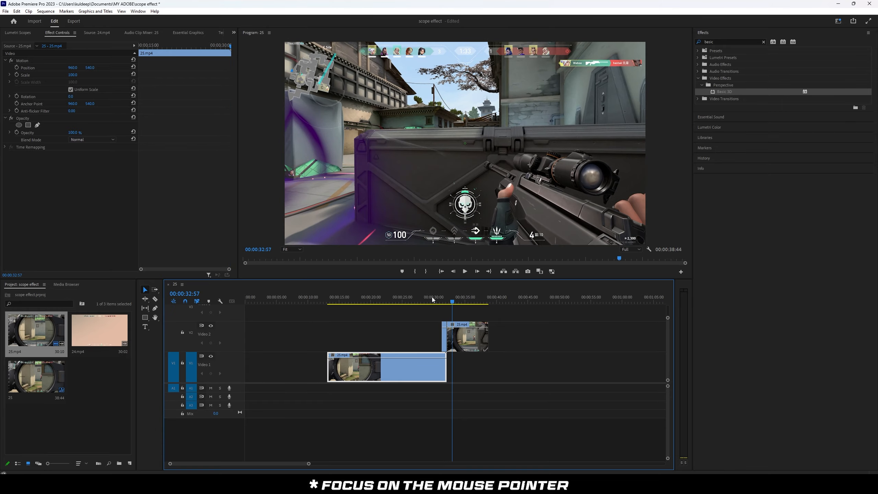
{"action": "left_click", "coordinate": [435, 295]}
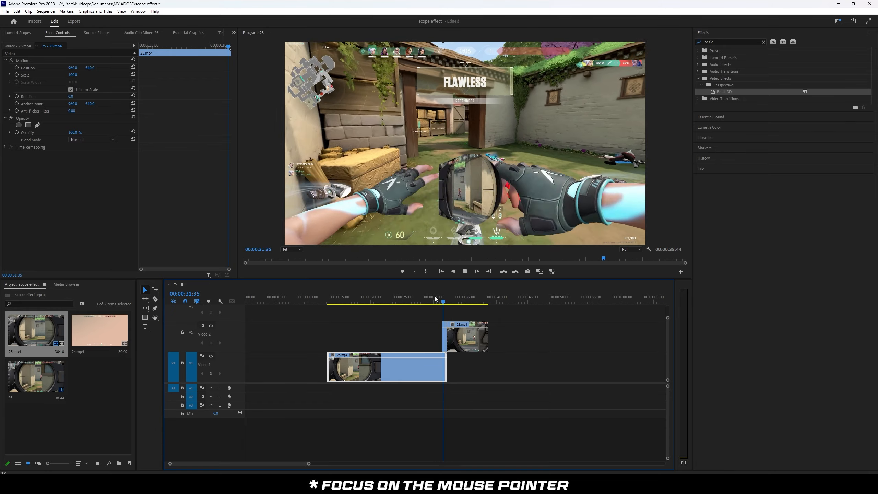
{"action": "key", "text": "space"}
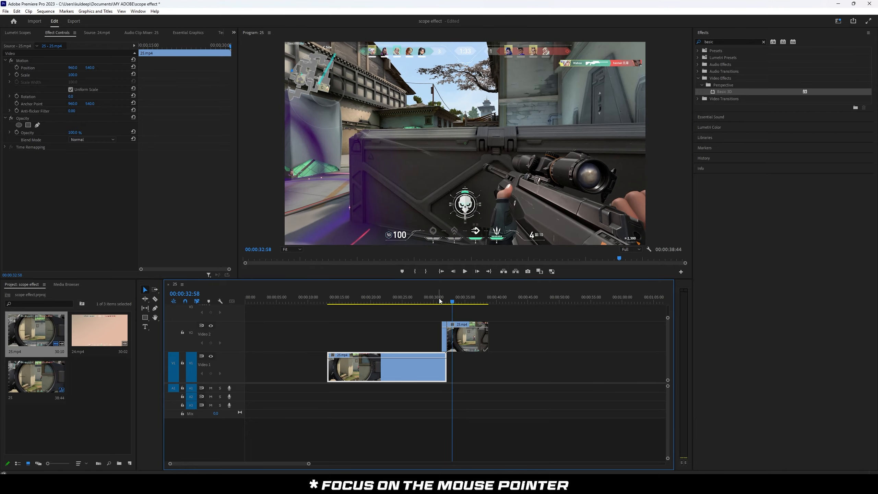
{"action": "left_click", "coordinate": [440, 299]}
{"action": "key", "text": "space"}
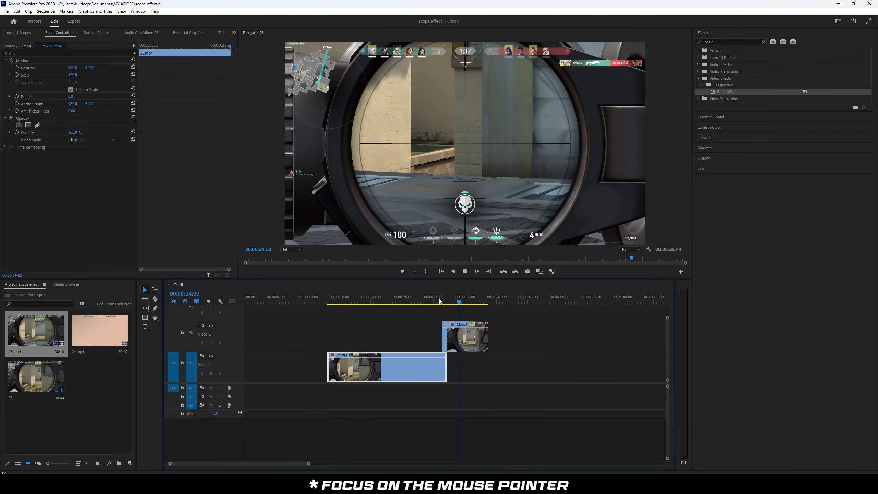
{"action": "left_click", "coordinate": [440, 300]}
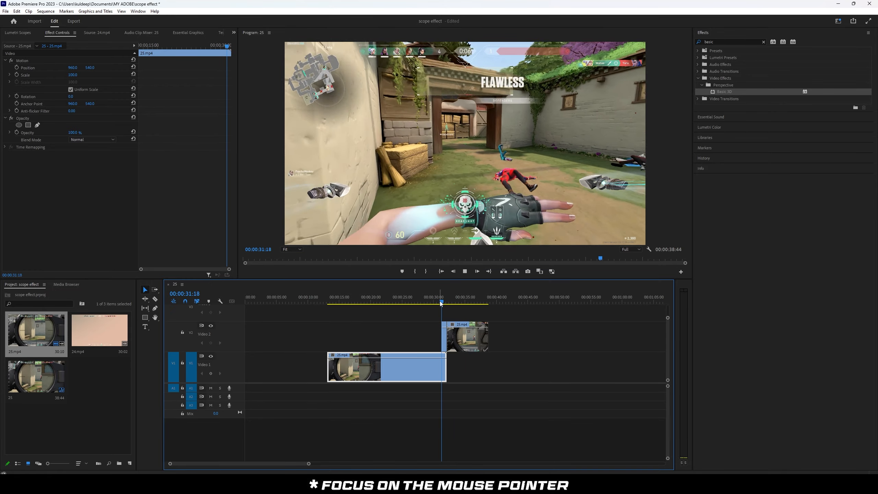
{"action": "key", "text": "space"}
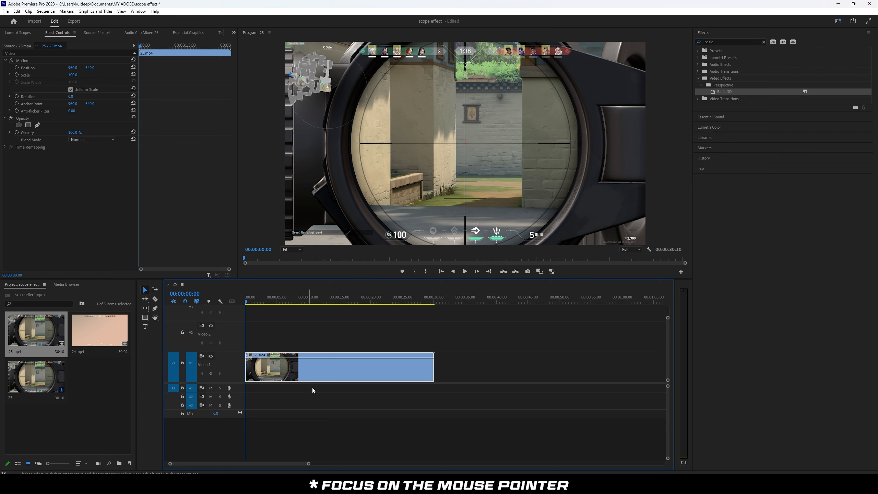
Step: Insert a frame hold segment into the 25.mp4 clip at 00:00:04:32, where the enemy appears in the scope
{"action": "left_click_drag", "start_coordinate": [247, 303], "coordinate": [275, 307]}
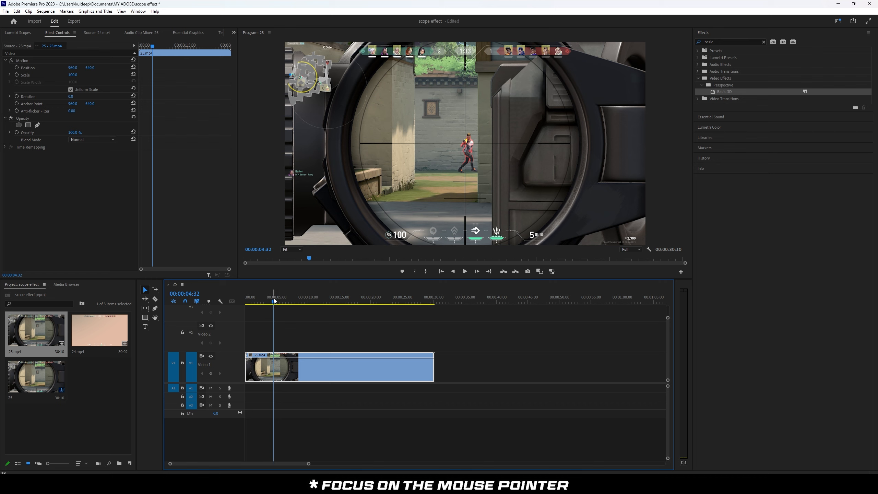
{"action": "right_click", "coordinate": [268, 367]}
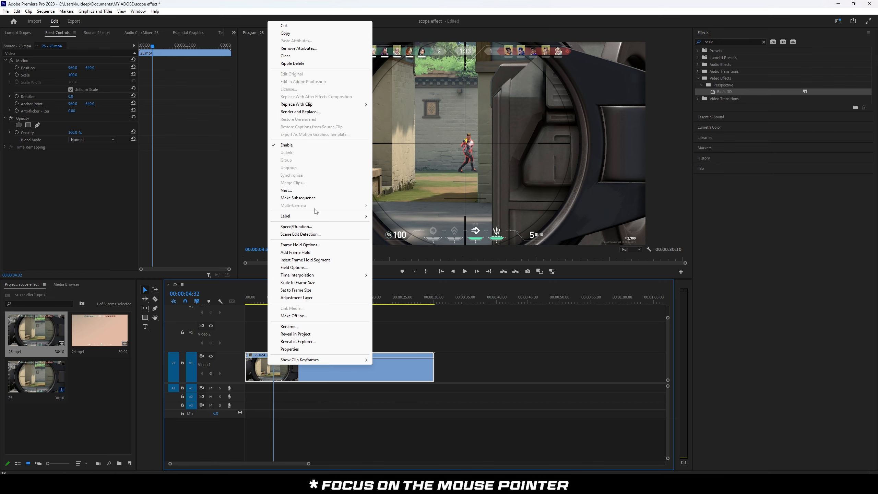
{"action": "left_click", "coordinate": [308, 260]}
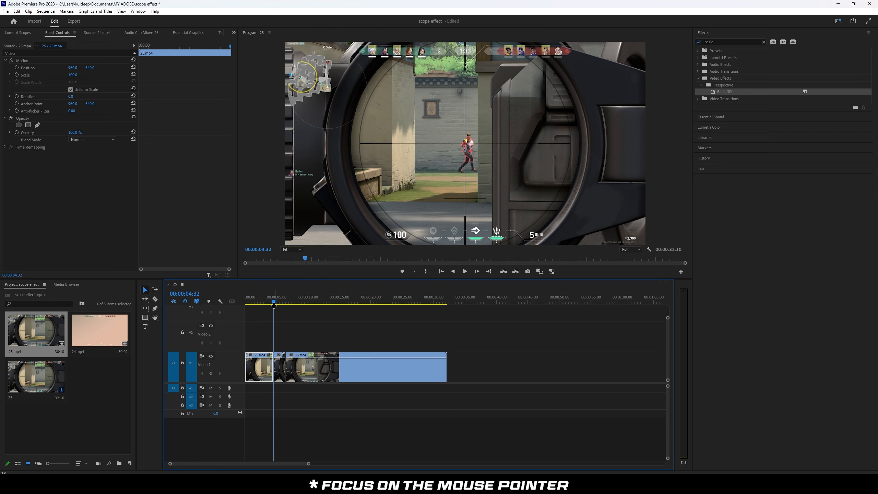
{"action": "left_click_drag", "start_coordinate": [273, 301], "coordinate": [274, 302]}
{"action": "left_click", "coordinate": [257, 367]}
{"action": "key", "text": "Delete"}
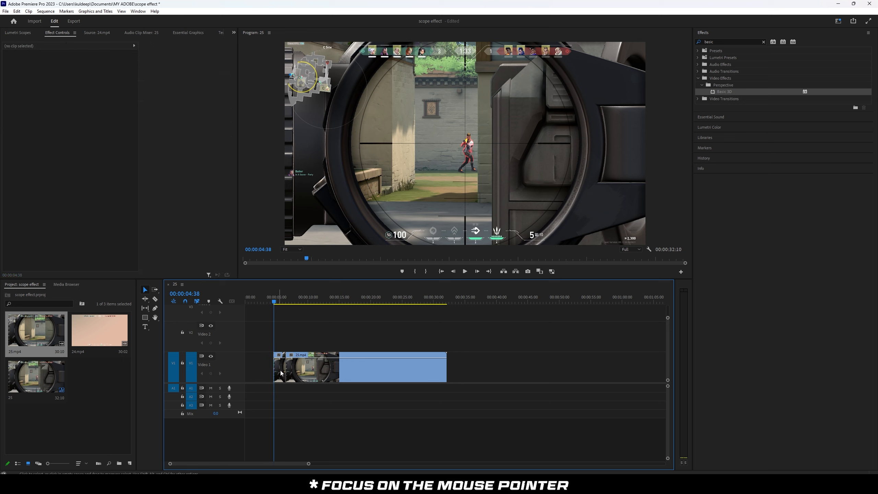
{"action": "key", "text": "ctrl+z"}
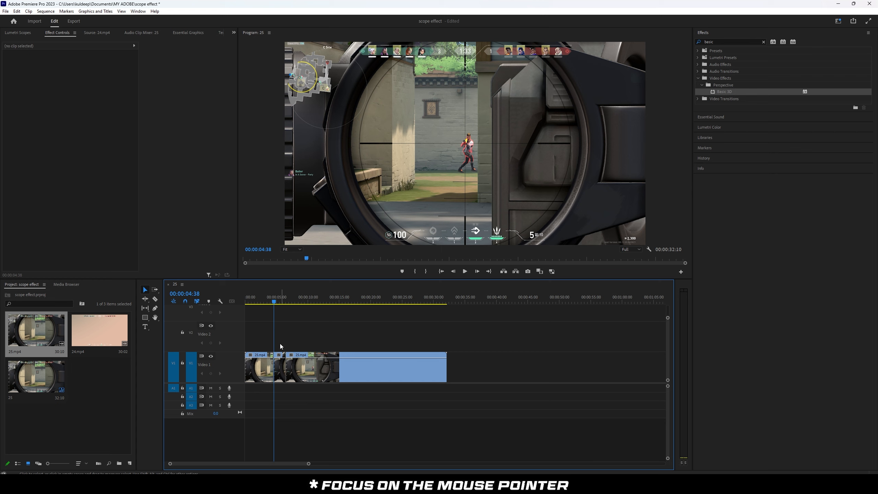
Step: Trim the start of the clip before the frame hold segment to just before 00:00:03:36
{"action": "left_click_drag", "start_coordinate": [273, 303], "coordinate": [268, 300]}
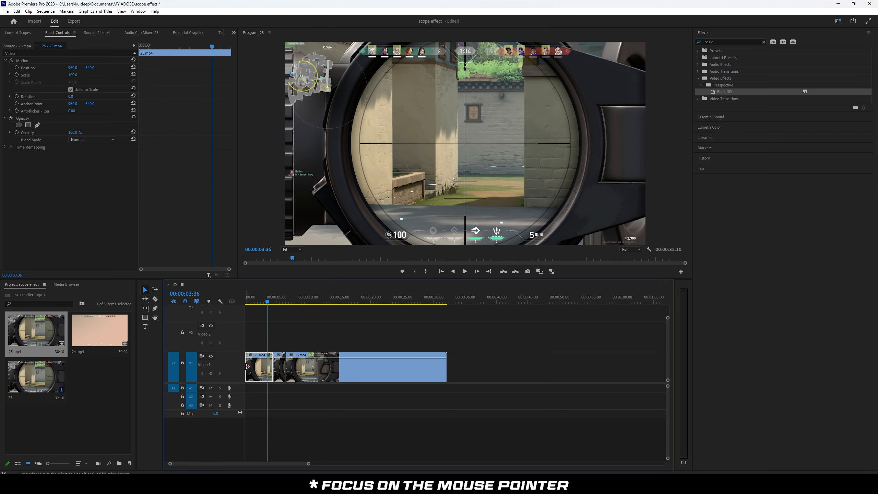
{"action": "left_click_drag", "start_coordinate": [247, 366], "coordinate": [264, 365]}
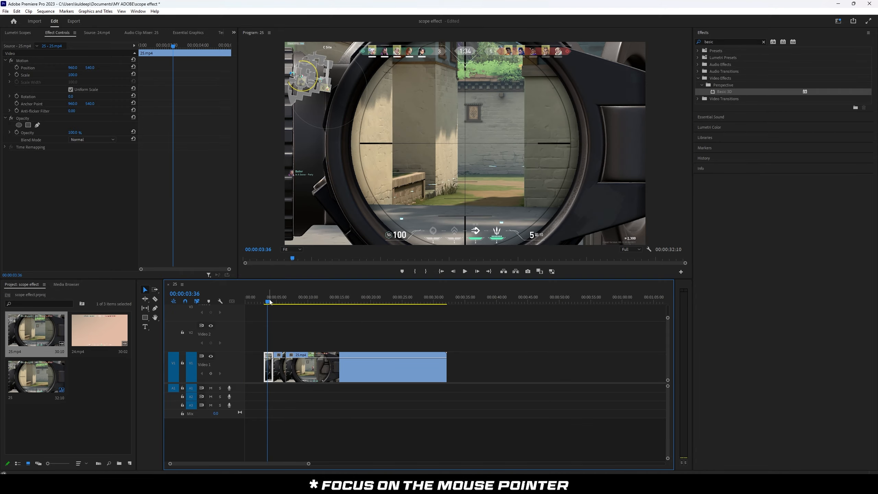
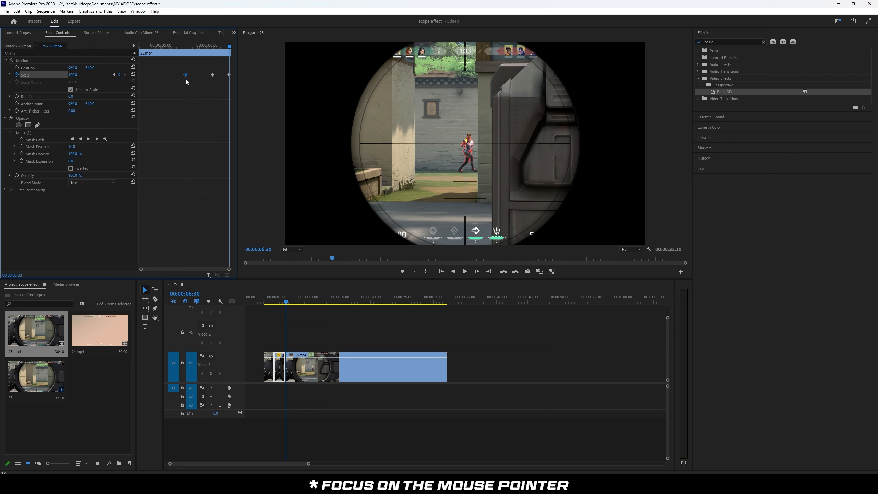
Step: Trim the masked frame hold segment's start to 00:00:05:11 and move the preceding clip up against it
{"action": "left_click_drag", "start_coordinate": [273, 363], "coordinate": [275, 364]}
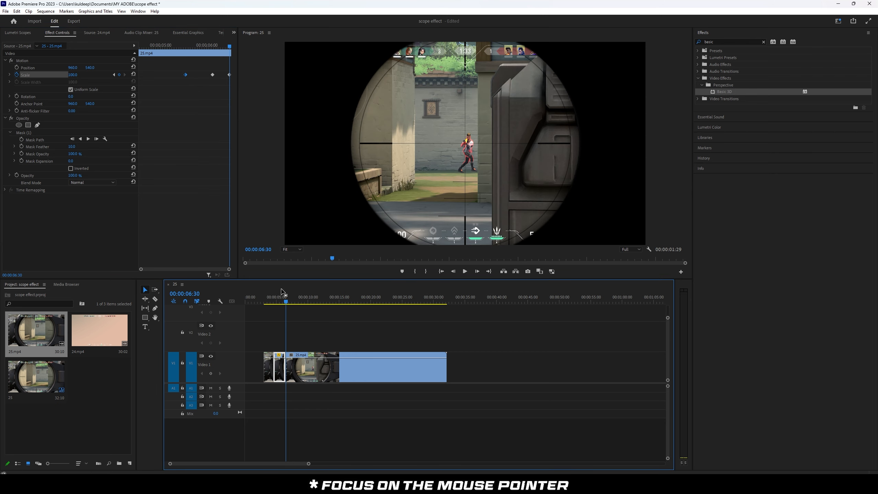
{"action": "left_click", "coordinate": [281, 302]}
{"action": "left_click_drag", "start_coordinate": [281, 302], "coordinate": [278, 302]}
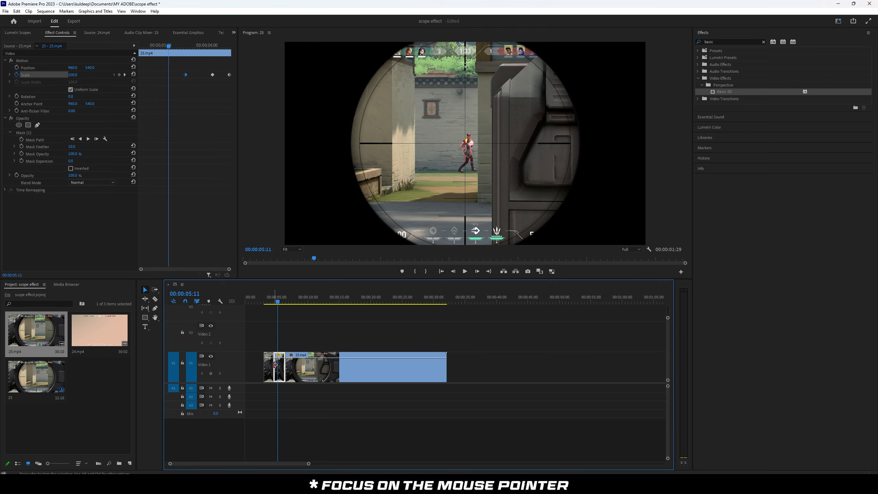
{"action": "left_click_drag", "start_coordinate": [275, 366], "coordinate": [275, 371]}
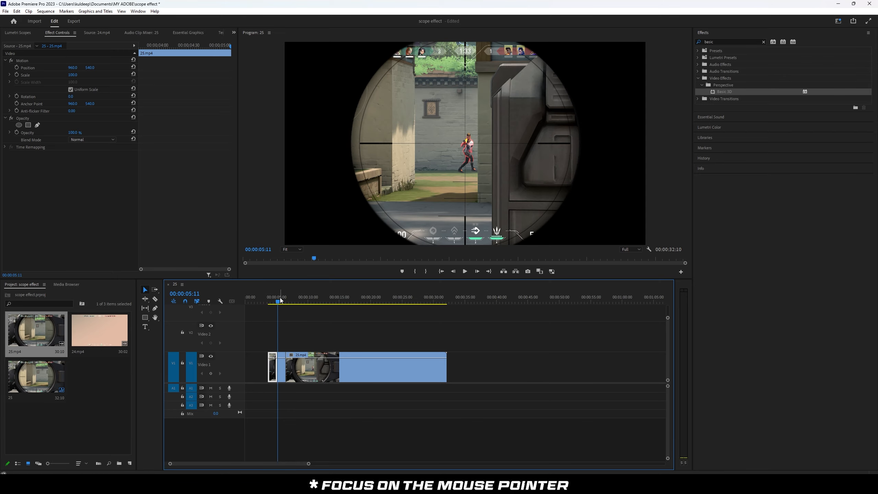
Step: Play the shortened frame hold segment into the following clip to check its length
{"action": "key", "text": "space"}
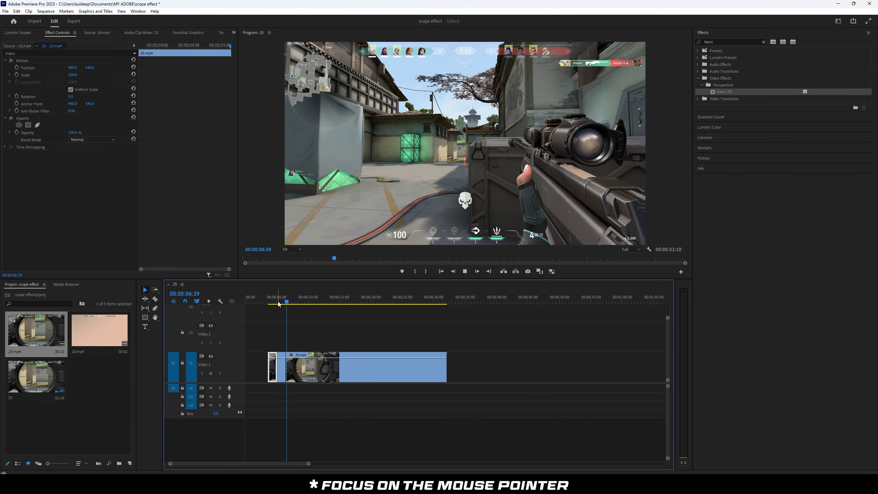
{"action": "left_click", "coordinate": [276, 302]}
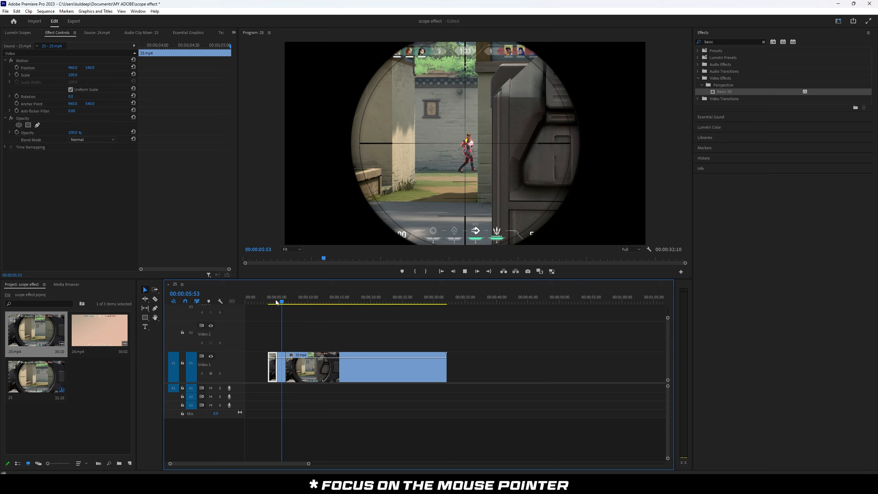
{"action": "key", "text": "space"}
Step: Set the frame hold segment's middle Scale keyframe at 00:00:06:08 to 40 and check the last keyframe
{"action": "left_click", "coordinate": [281, 302]}
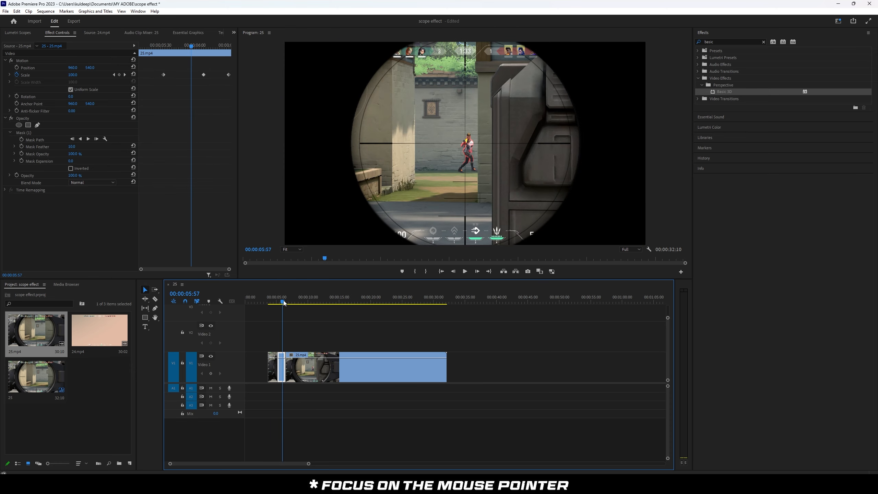
{"action": "left_click", "coordinate": [113, 75]}
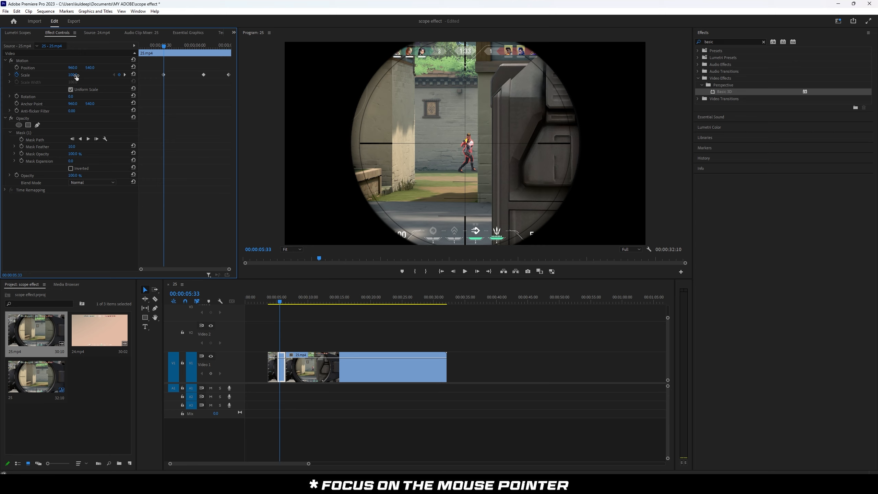
{"action": "left_click", "coordinate": [124, 74]}
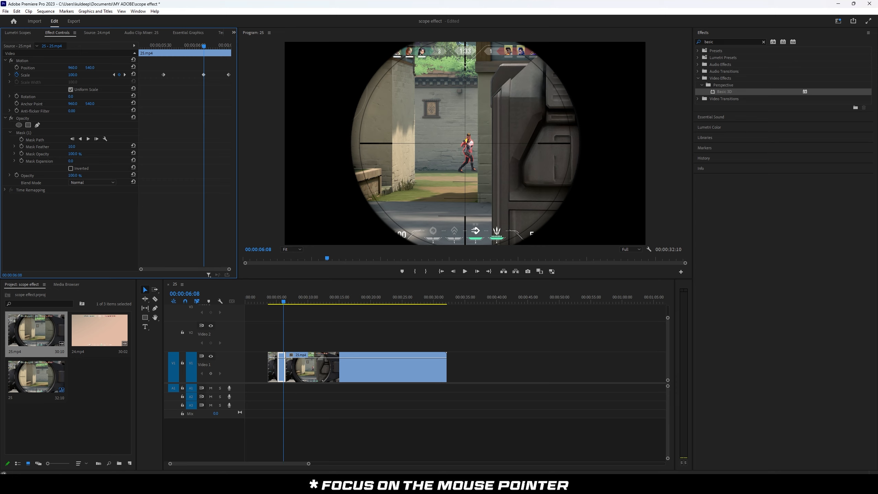
{"action": "left_click_drag", "start_coordinate": [73, 74], "coordinate": [48, 75]}
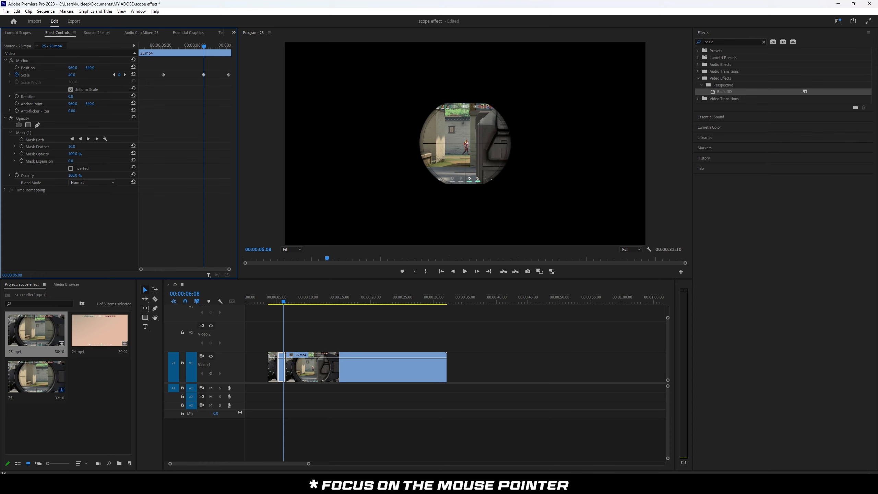
{"action": "left_click", "coordinate": [125, 75]}
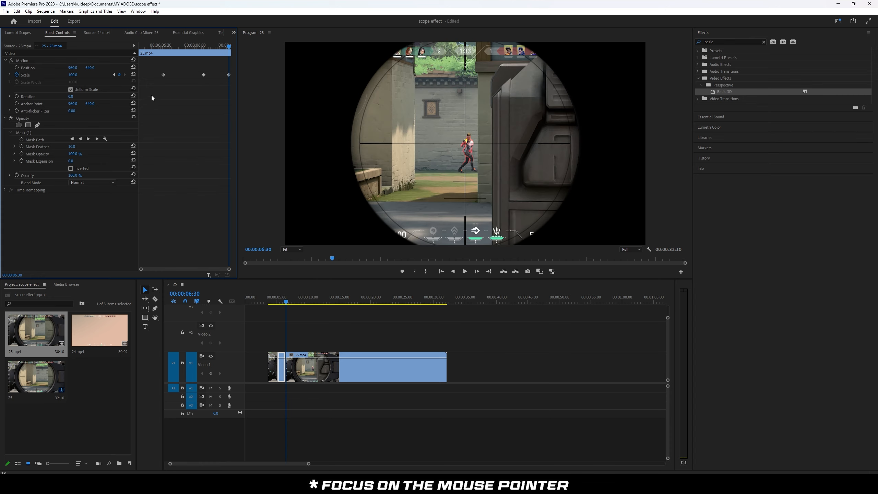
Step: Play the frame hold segment repeatedly to check the scope shrinking and growing back into the following clip
{"action": "left_click_drag", "start_coordinate": [279, 301], "coordinate": [277, 299]}
{"action": "key", "text": "space"}
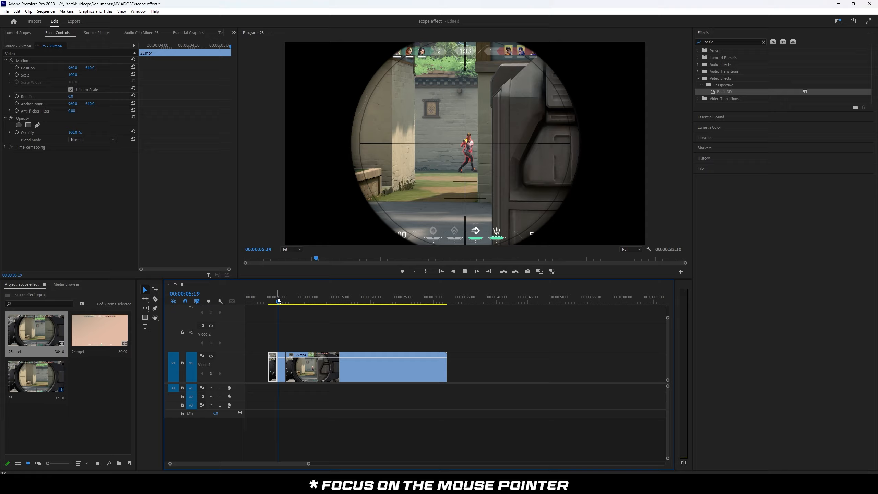
{"action": "key", "text": "space"}
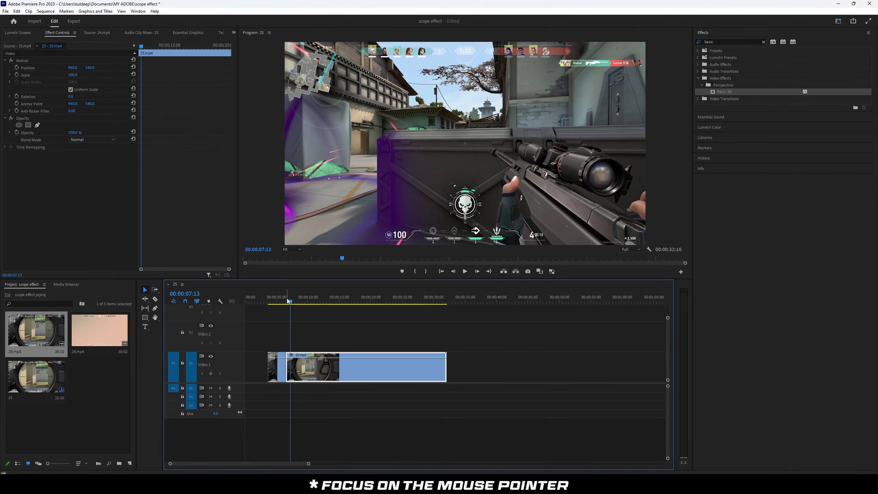
{"action": "left_click", "coordinate": [278, 301]}
{"action": "key", "text": "space"}
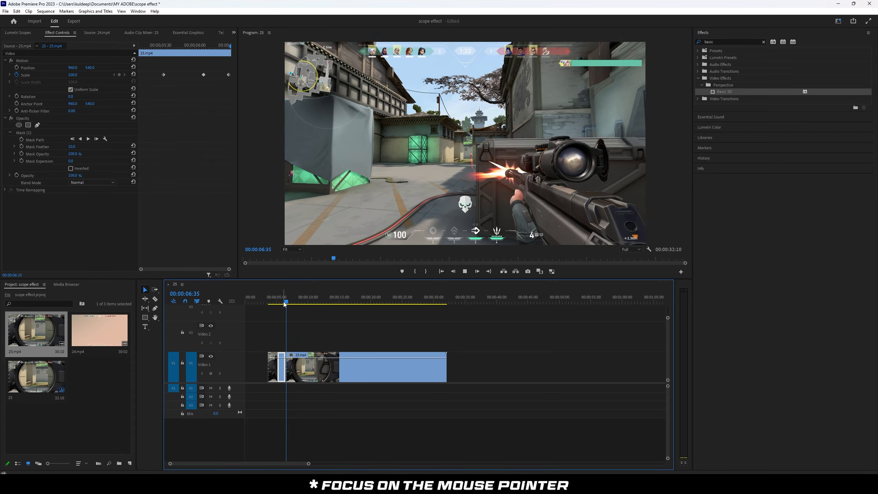
{"action": "left_click", "coordinate": [277, 301]}
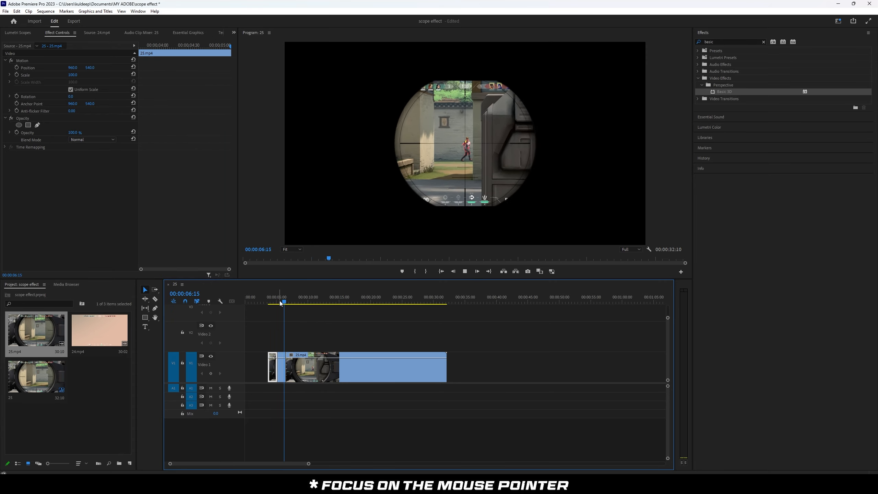
{"action": "key", "text": "space"}
Step: Add Rotation keyframes to the frame hold segment at its three Scale keyframes, 00:00:05:33, 00:00:06:08 and 00:00:06:30
{"action": "left_click_drag", "start_coordinate": [286, 301], "coordinate": [280, 302]}
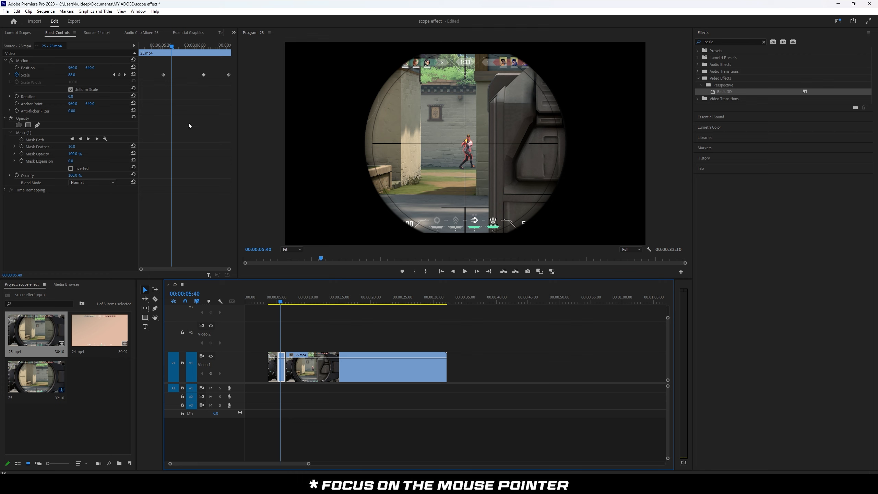
{"action": "left_click", "coordinate": [114, 75]}
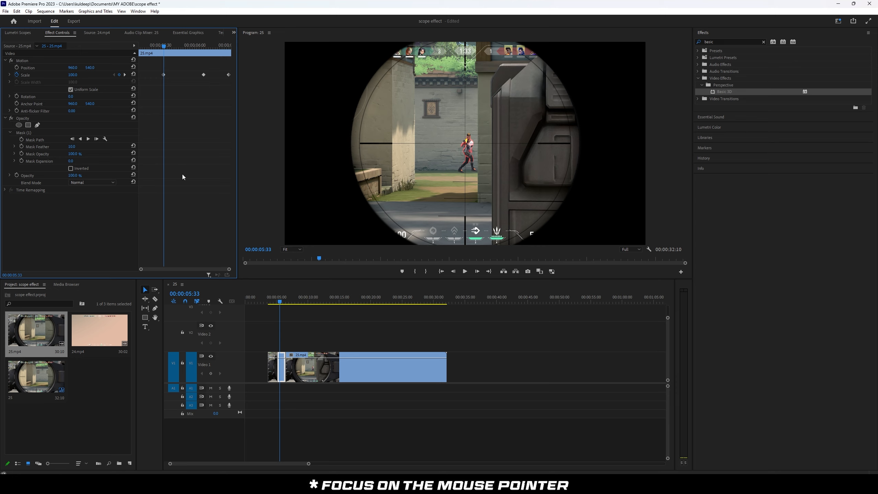
{"action": "left_click", "coordinate": [17, 96]}
{"action": "left_click", "coordinate": [125, 74]}
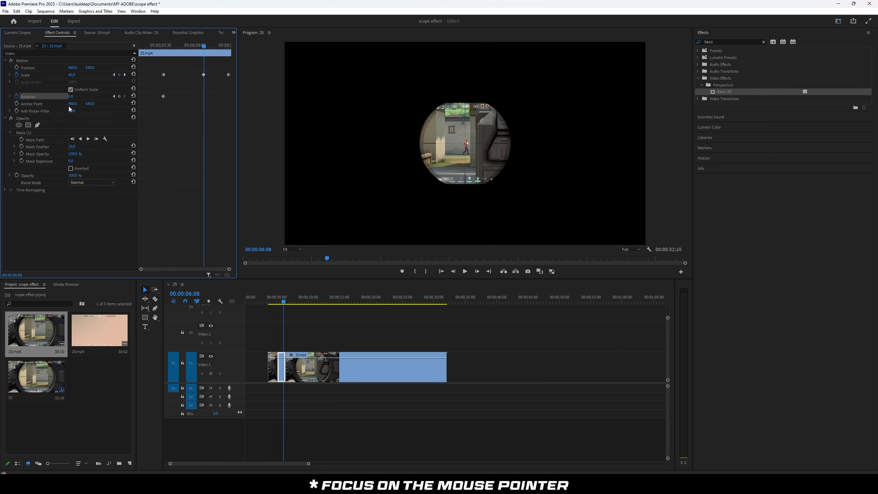
{"action": "left_click", "coordinate": [118, 96]}
{"action": "left_click", "coordinate": [125, 75]}
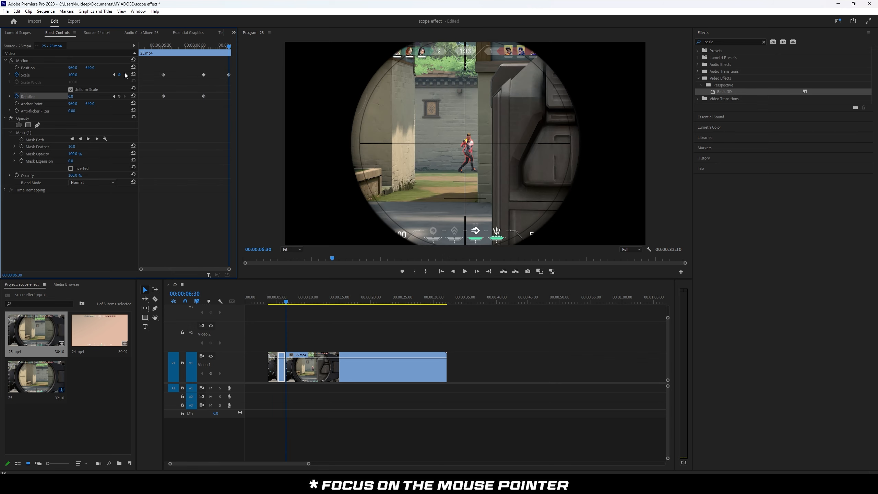
{"action": "left_click", "coordinate": [119, 97]}
Step: Set the Rotation keyframe at 00:00:06:08 to -99° and play the frame hold segment to check the spin
{"action": "left_click", "coordinate": [114, 75]}
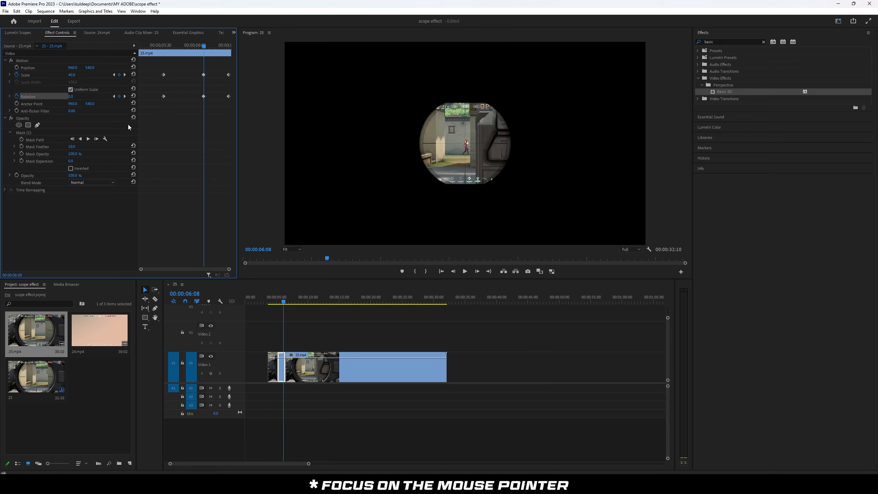
{"action": "left_click", "coordinate": [114, 97]}
{"action": "left_click", "coordinate": [124, 97]}
{"action": "left_click_drag", "start_coordinate": [72, 97], "coordinate": [52, 97]}
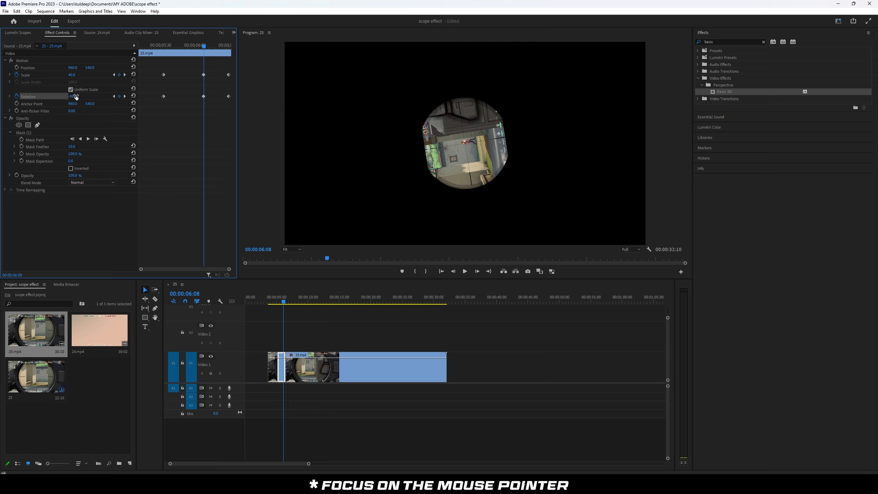
{"action": "left_click_drag", "start_coordinate": [285, 301], "coordinate": [274, 302]}
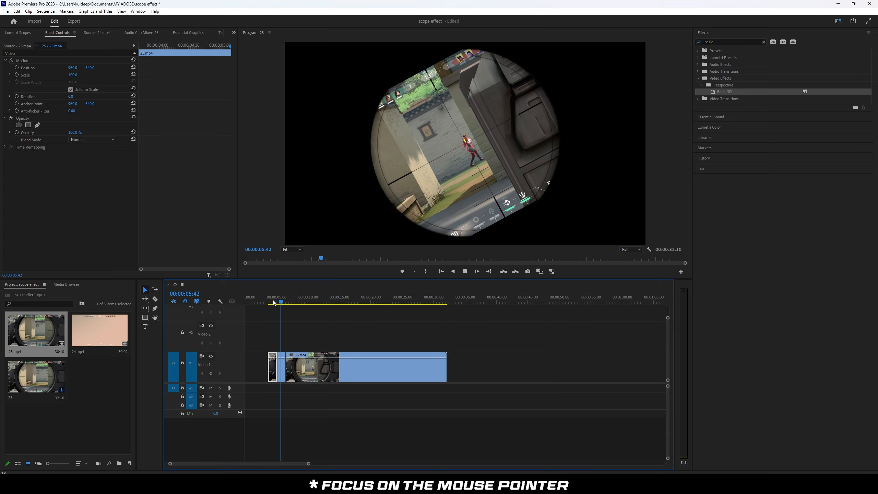
{"action": "key", "text": "space"}
Step: Cut the frame hold segment at 00:00:05:27, delete its leading piece and move the preceding clip up against it
{"action": "left_click", "coordinate": [279, 301]}
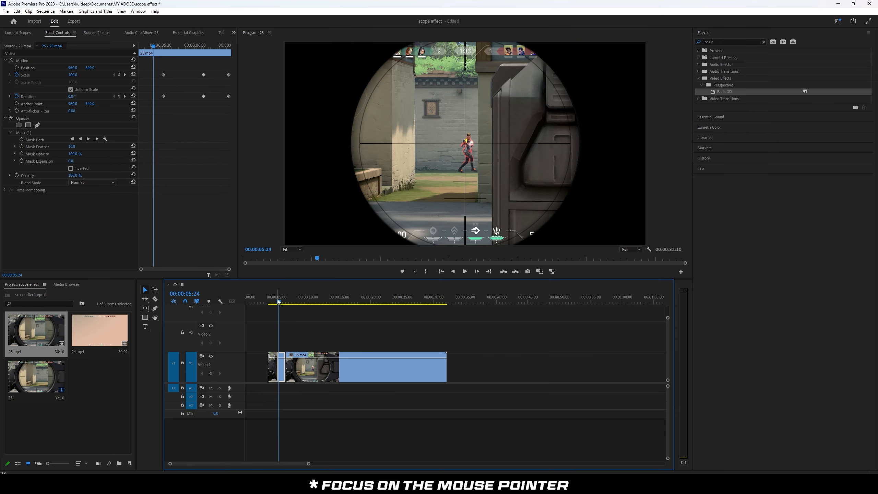
{"action": "left_click_drag", "start_coordinate": [278, 300], "coordinate": [278, 301]}
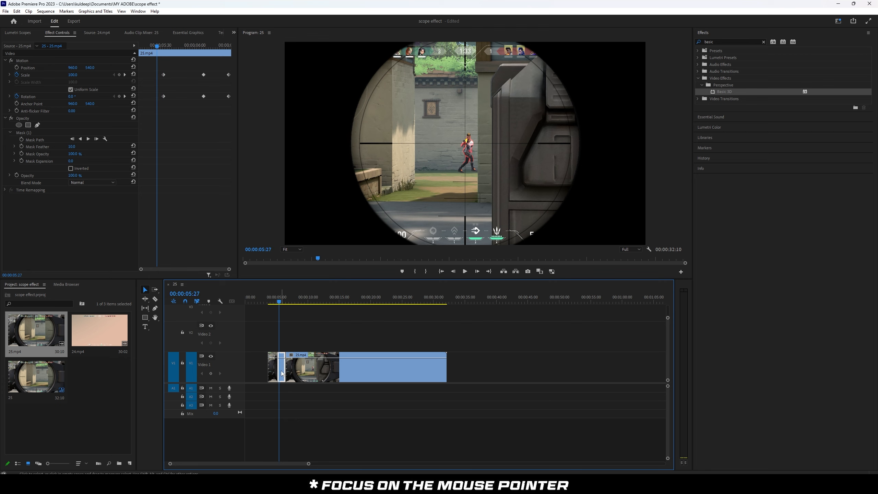
{"action": "left_click_drag", "start_coordinate": [282, 372], "coordinate": [283, 374]}
{"action": "key", "text": "ctrl+k"}
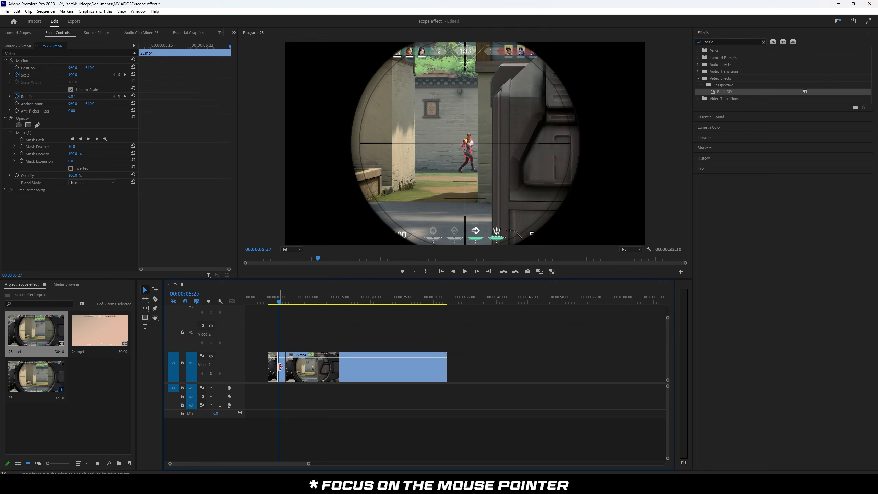
{"action": "key", "text": "Delete"}
{"action": "left_click_drag", "start_coordinate": [273, 368], "coordinate": [275, 368]}
Step: Play from the preceding clip through the rotating scope into the following clip to check the timing
{"action": "left_click", "coordinate": [267, 299]}
{"action": "key", "text": "space"}
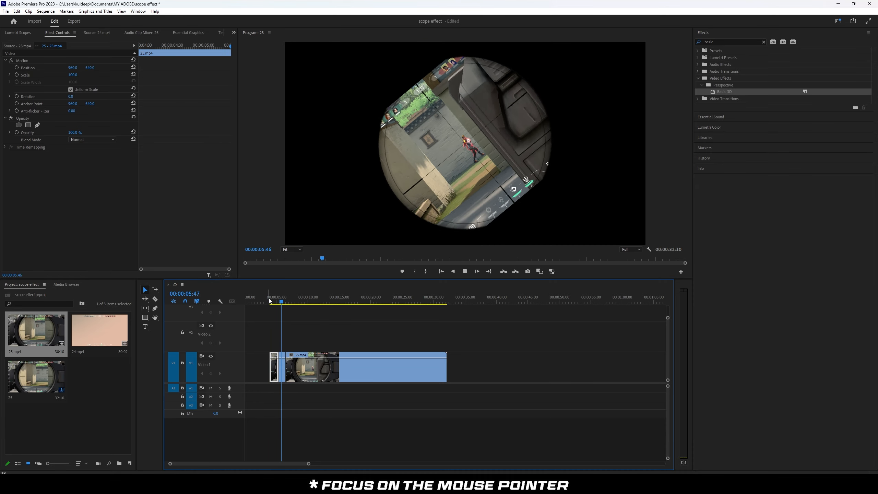
{"action": "key", "text": "space"}
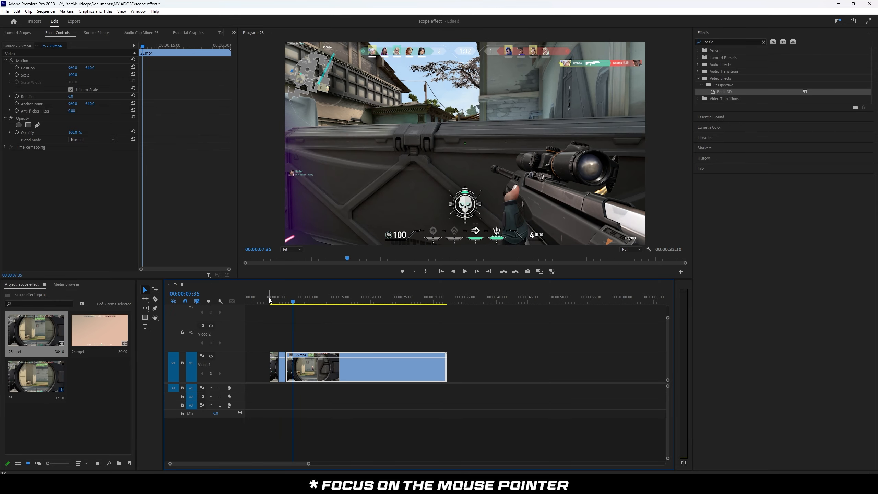
{"action": "left_click", "coordinate": [265, 301]}
{"action": "key", "text": "space"}
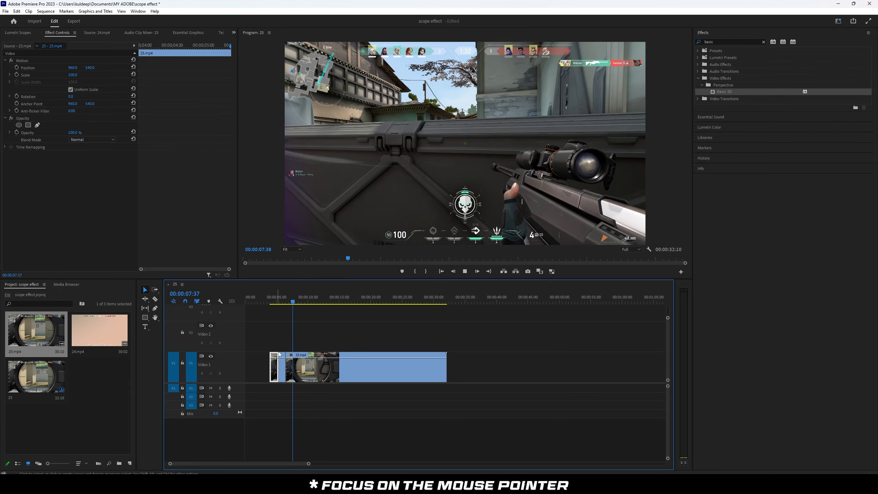
Step: Apply Ease In to all Scale and Rotation keyframes of the frame hold segment
{"action": "left_click", "coordinate": [282, 302]}
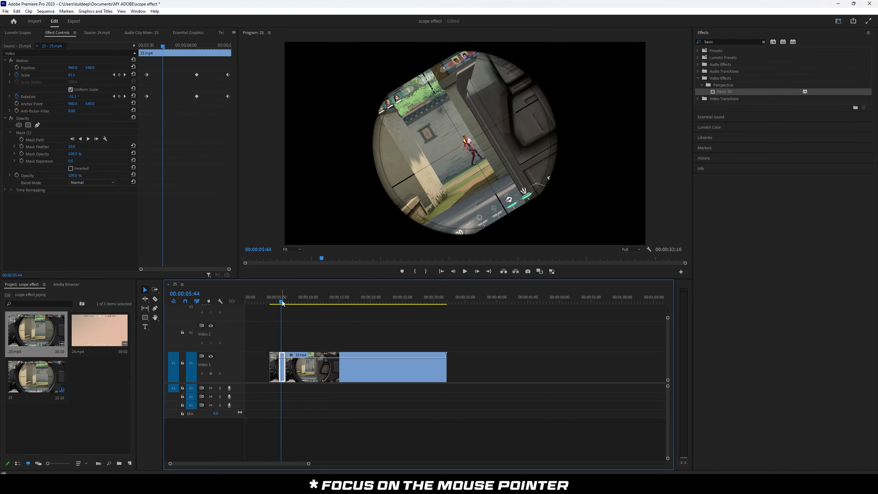
{"action": "left_click", "coordinate": [202, 92]}
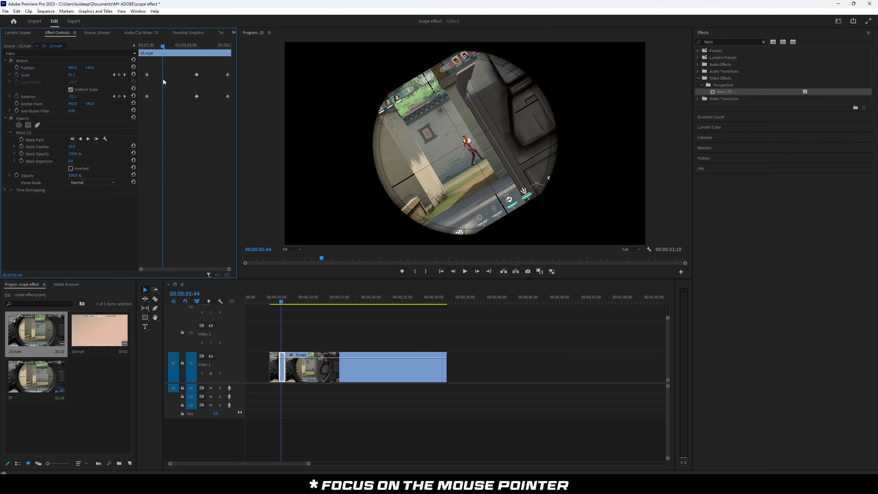
{"action": "left_click_drag", "start_coordinate": [142, 69], "coordinate": [225, 103]}
{"action": "right_click", "coordinate": [229, 99]}
{"action": "left_click", "coordinate": [242, 195]}
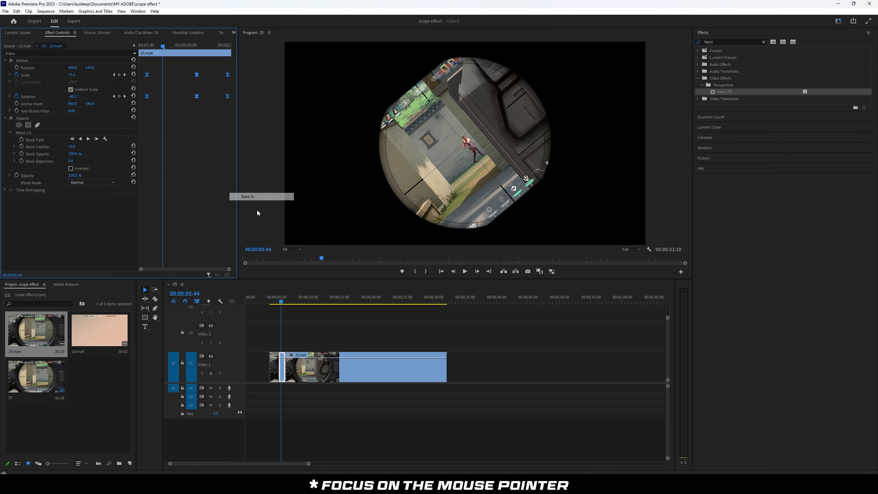
Step: Play the eased scope transition repeatedly to check how the scaling and rotation flow into the following clip
{"action": "left_click_drag", "start_coordinate": [278, 302], "coordinate": [275, 302]}
{"action": "key", "text": "space"}
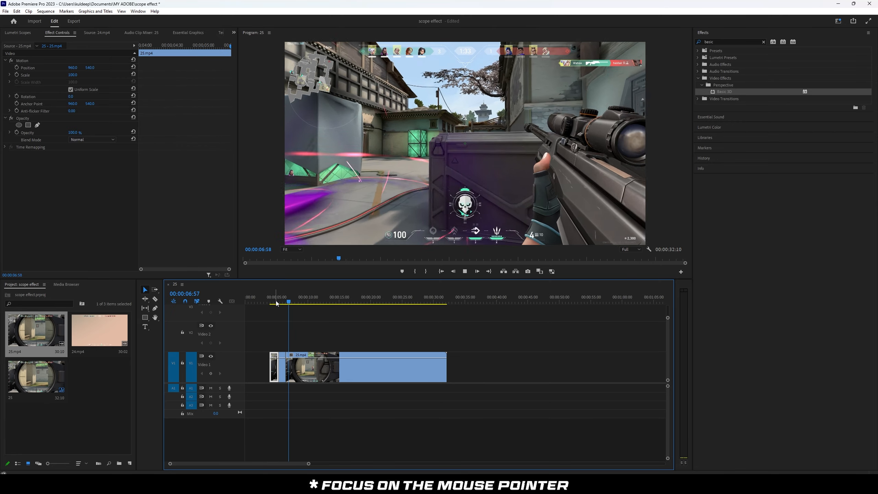
{"action": "key", "text": "space"}
{"action": "left_click", "coordinate": [281, 303]}
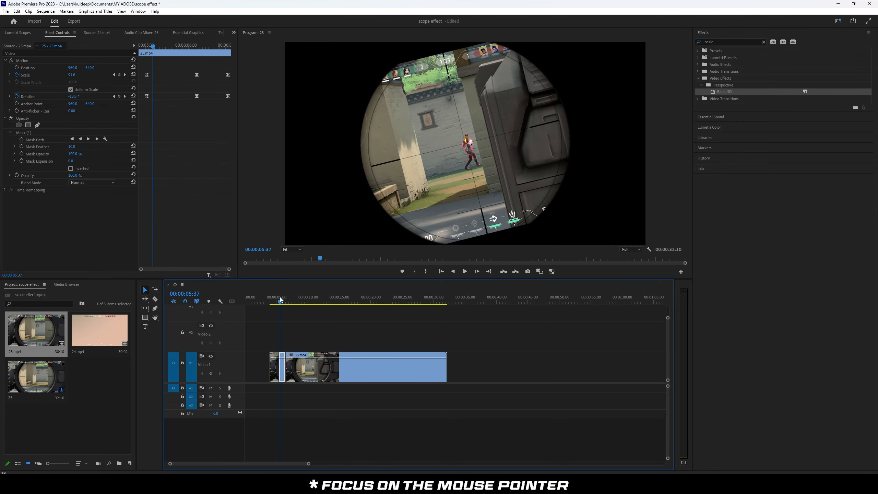
{"action": "left_click", "coordinate": [278, 300]}
{"action": "key", "text": "space"}
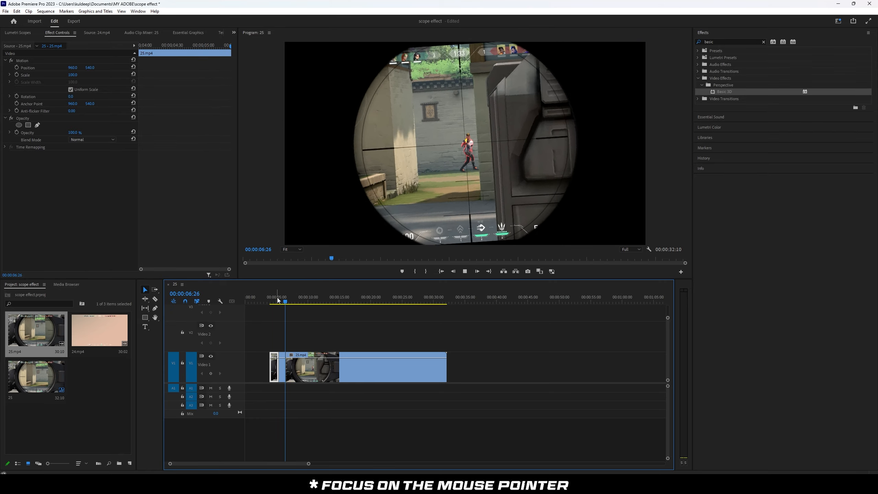
{"action": "left_click", "coordinate": [278, 300]}
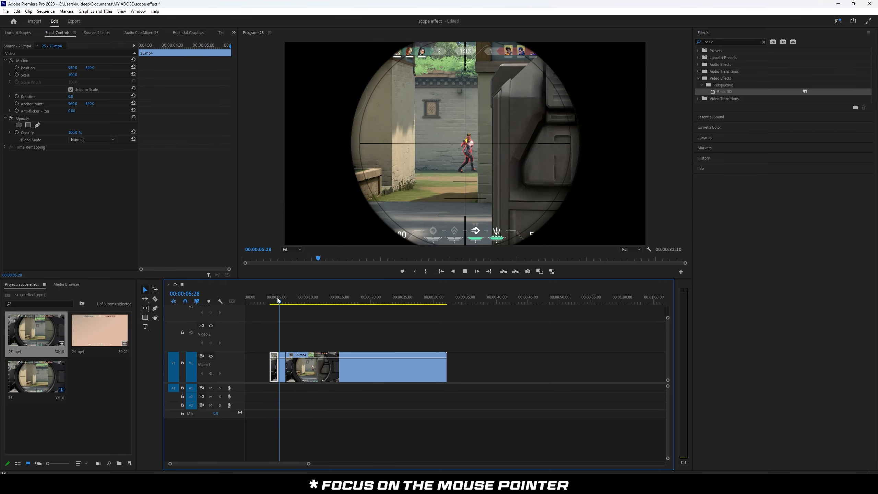
{"action": "key", "text": "space"}
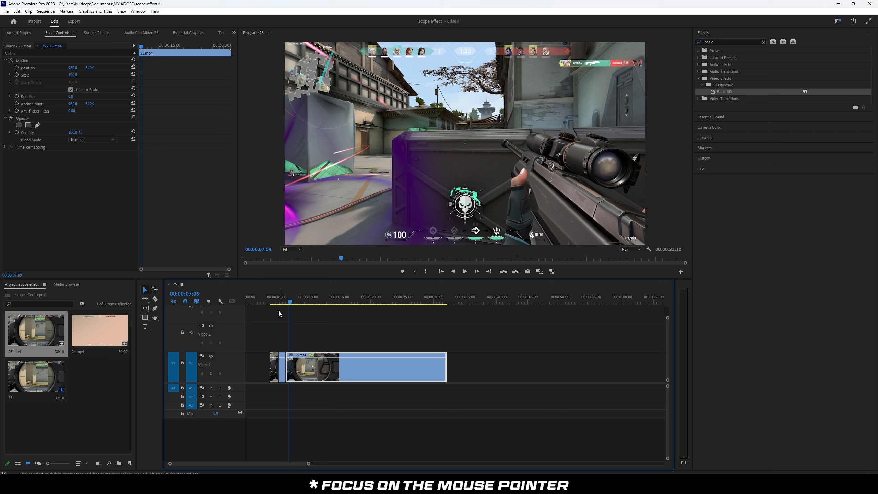
Step: Move the middle Scale and Rotation keyframes to 00:00:06:18 and the last pair closer to the frame hold segment's end
{"action": "left_click", "coordinate": [281, 298]}
{"action": "left_click_drag", "start_coordinate": [219, 67], "coordinate": [229, 100]}
{"action": "left_click_drag", "start_coordinate": [192, 66], "coordinate": [205, 105]}
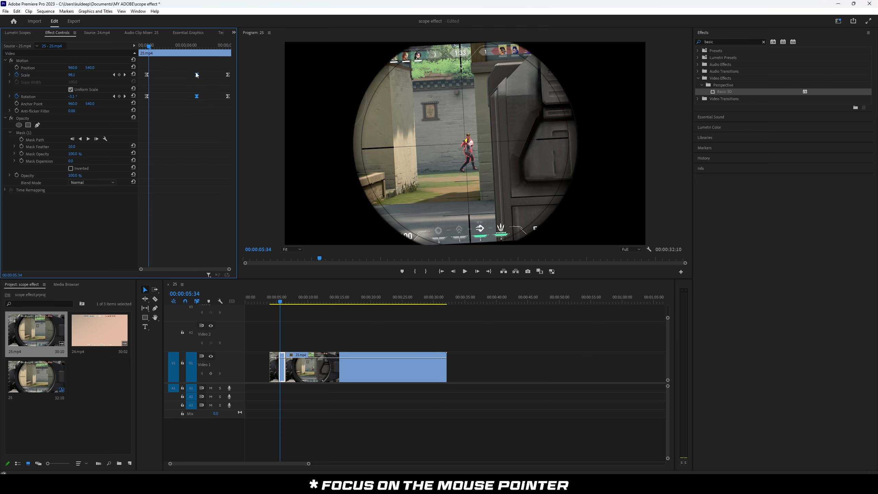
{"action": "left_click_drag", "start_coordinate": [197, 74], "coordinate": [210, 79]}
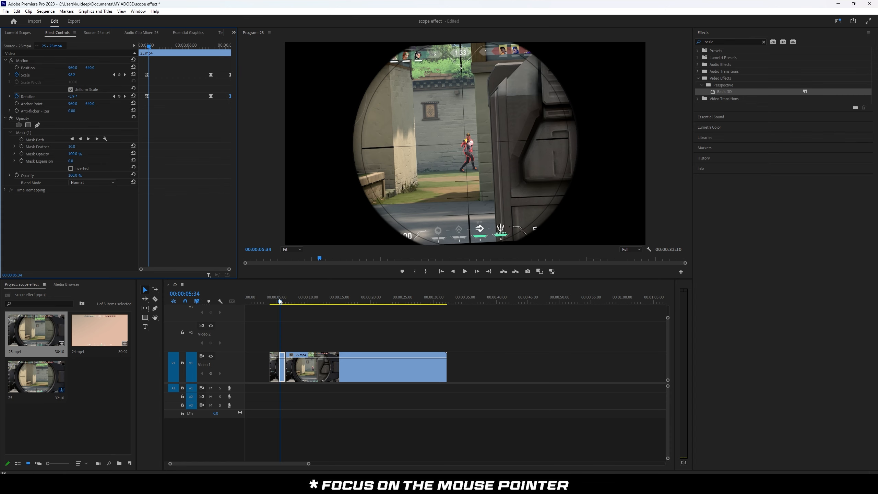
Step: Play and scrub through the transition to check the retimed Scale and Rotation keyframes
{"action": "left_click_drag", "start_coordinate": [279, 300], "coordinate": [269, 300]}
{"action": "key", "text": "space"}
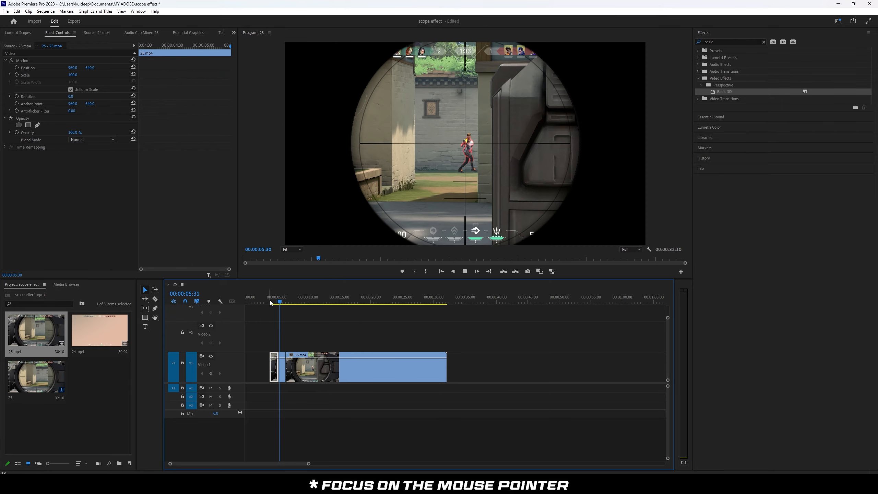
{"action": "key", "text": "space"}
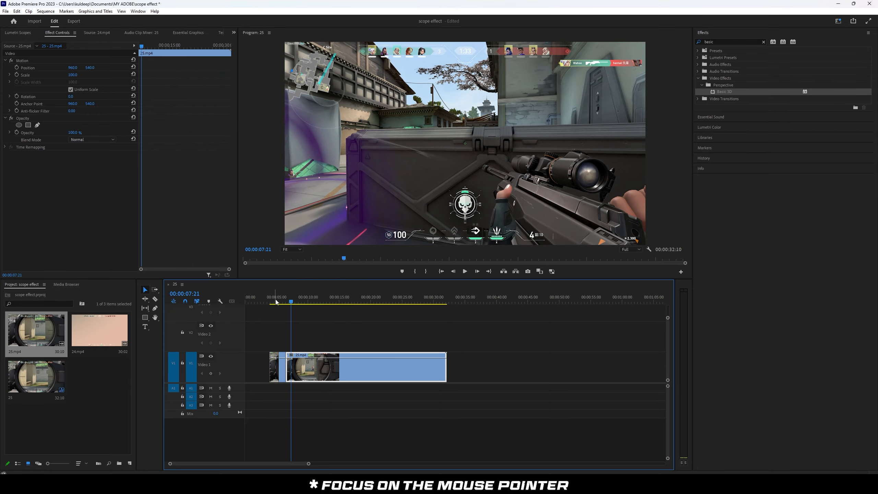
{"action": "left_click", "coordinate": [276, 301]}
{"action": "key", "text": "space"}
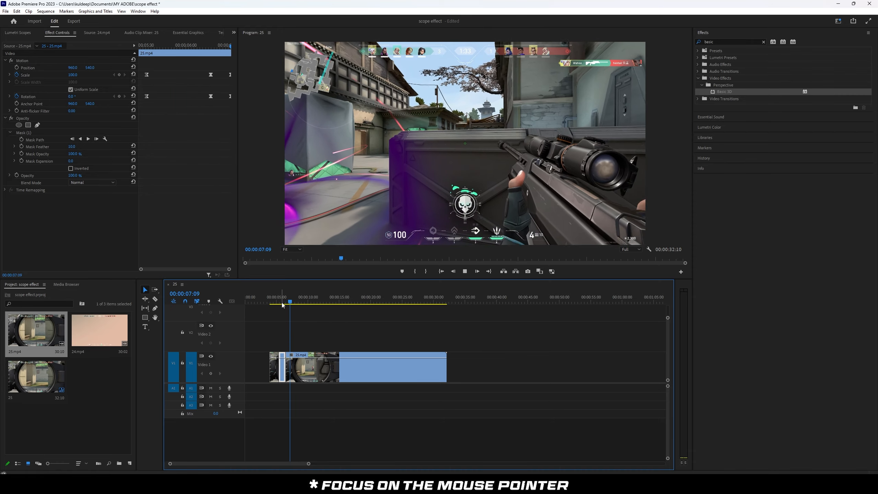
{"action": "left_click_drag", "start_coordinate": [282, 304], "coordinate": [269, 302]}
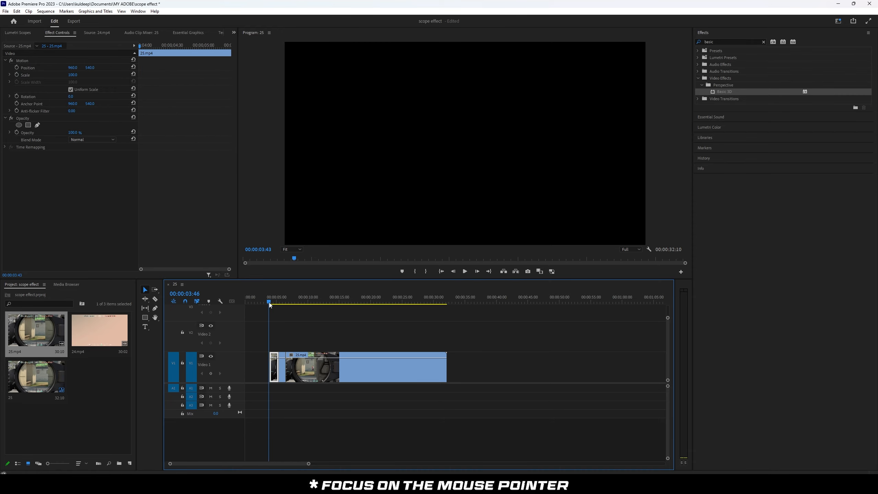
{"action": "key", "text": "space"}
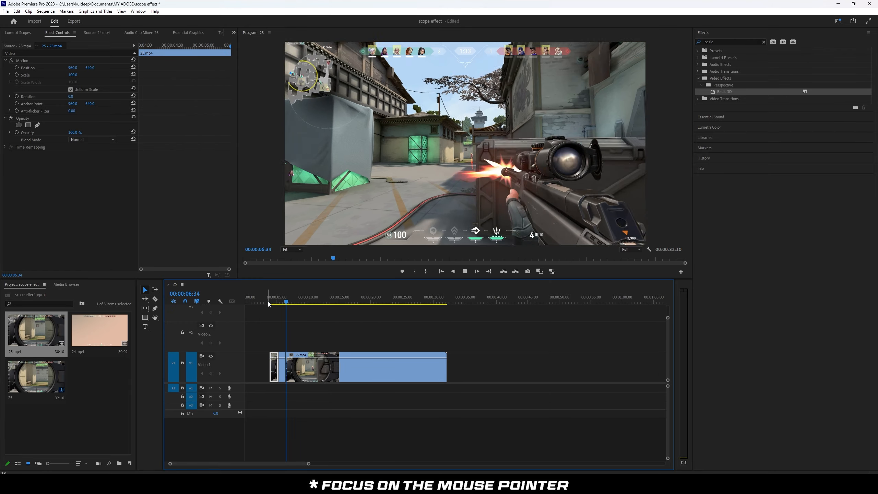
{"action": "left_click", "coordinate": [285, 302]}
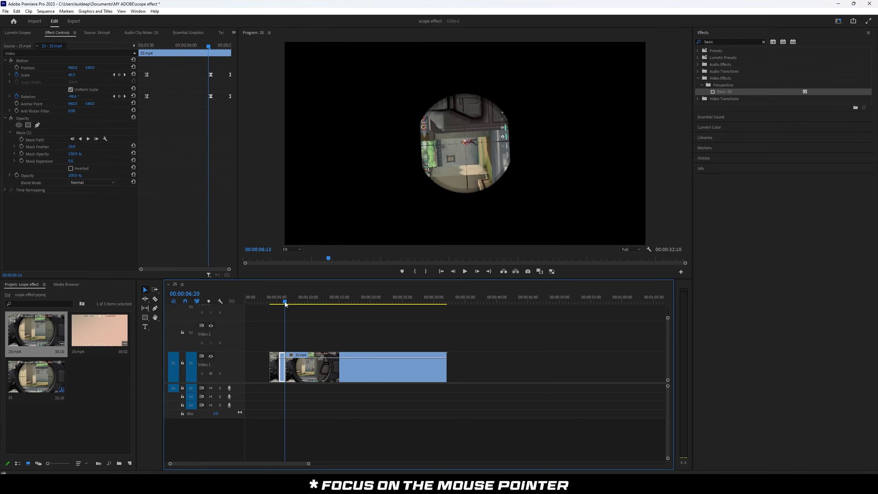
{"action": "left_click_drag", "start_coordinate": [285, 303], "coordinate": [283, 300]}
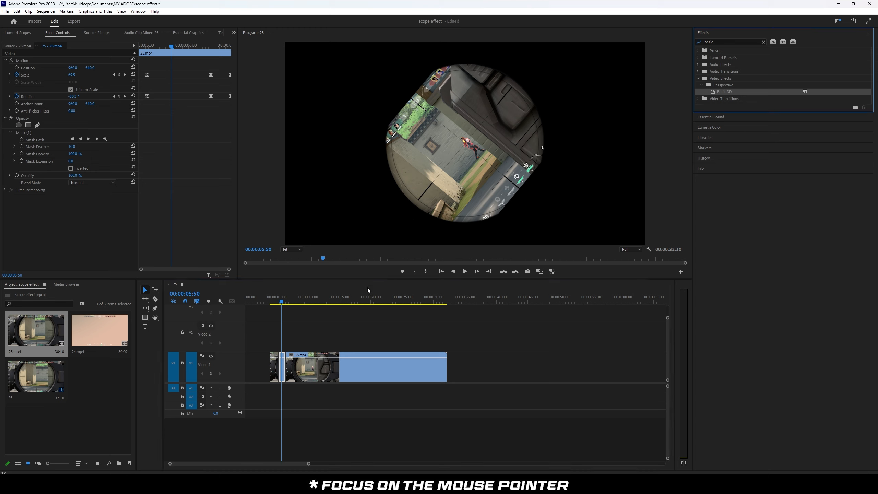
Step: Apply Basic 3D to the frame hold segment and start Swivel keyframing at 00:00:05:33, aligned with the first Scale and Rotation keyframes
{"action": "left_click_drag", "start_coordinate": [368, 289], "coordinate": [282, 366]}
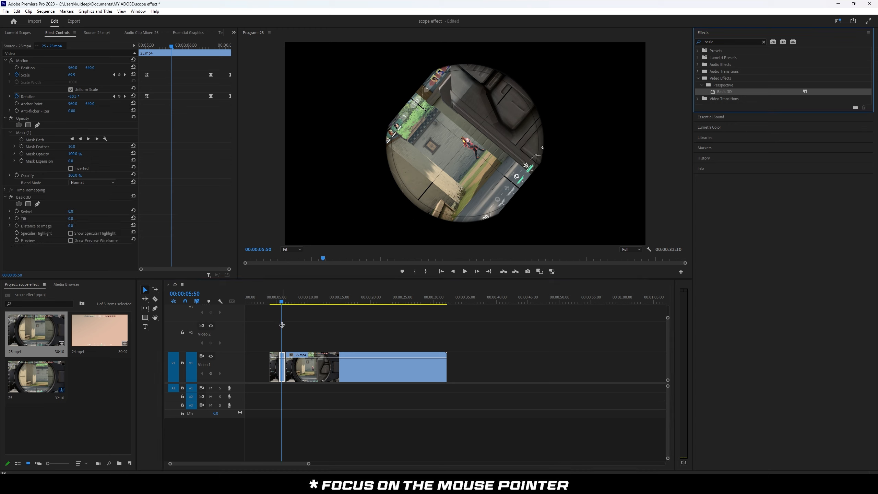
{"action": "left_click", "coordinate": [281, 302]}
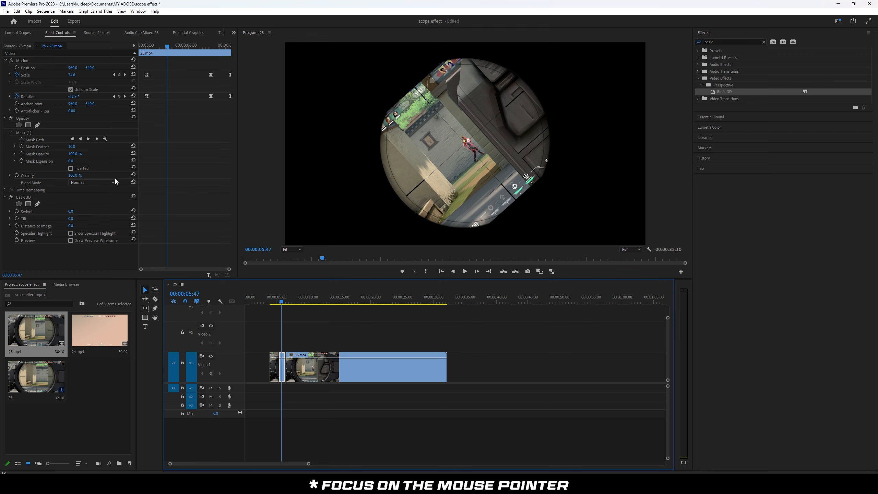
{"action": "left_click", "coordinate": [114, 75]}
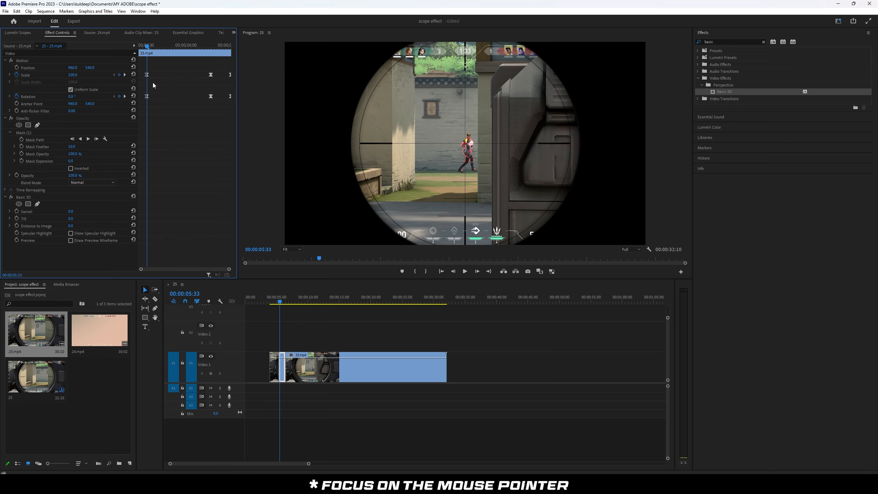
{"action": "left_click", "coordinate": [16, 211]}
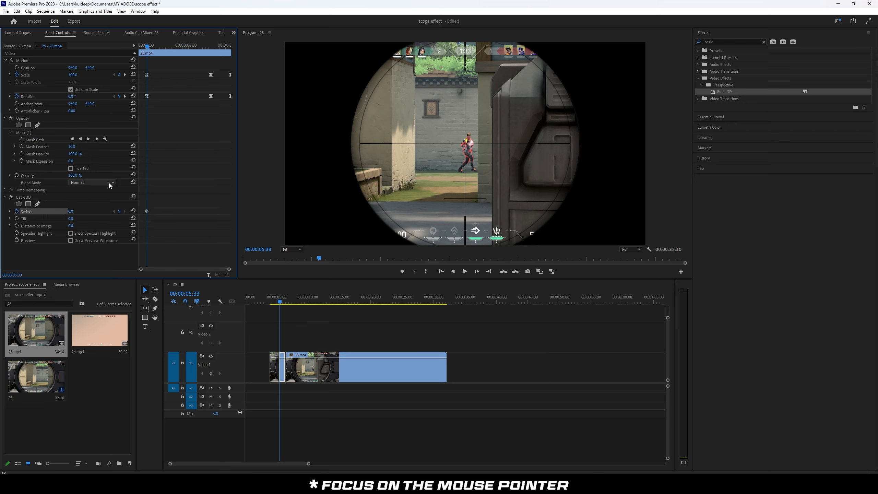
Step: Add Swivel keyframes at 00:00:06:18 and at the frame hold segment's end, and raise the Swivel value of the middle one
{"action": "left_click", "coordinate": [124, 97]}
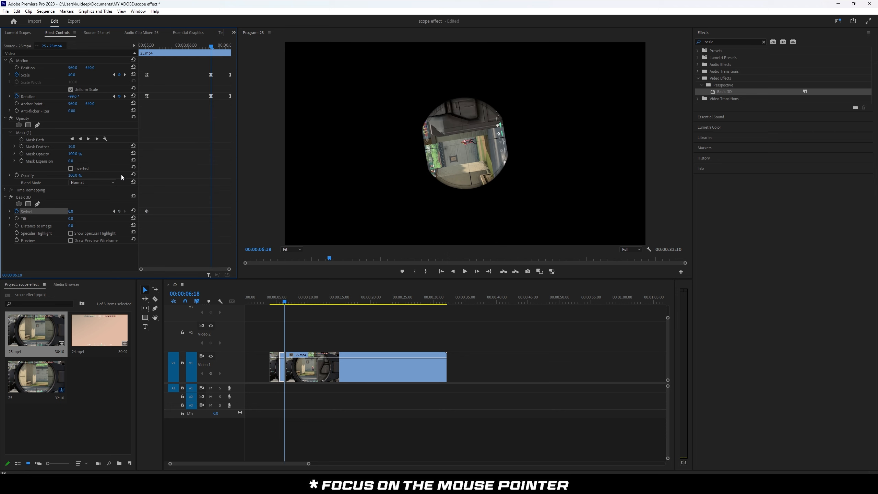
{"action": "left_click", "coordinate": [125, 97]}
{"action": "left_click", "coordinate": [282, 366]}
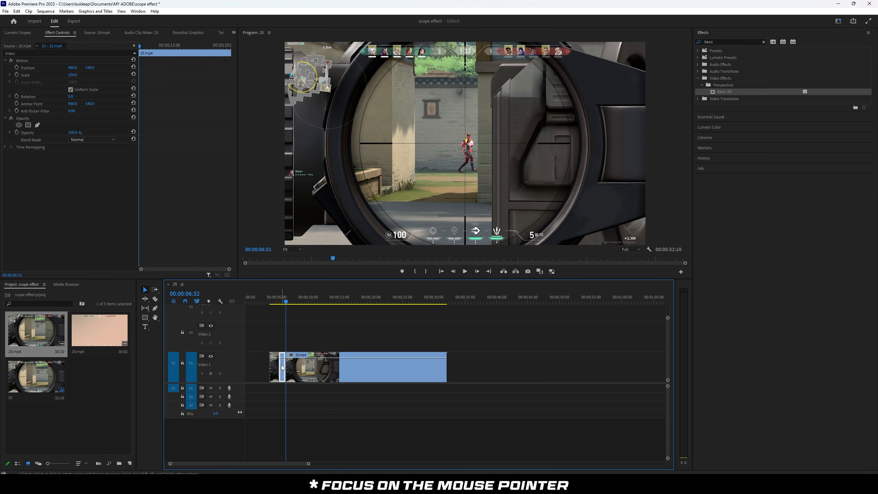
{"action": "left_click", "coordinate": [120, 211]}
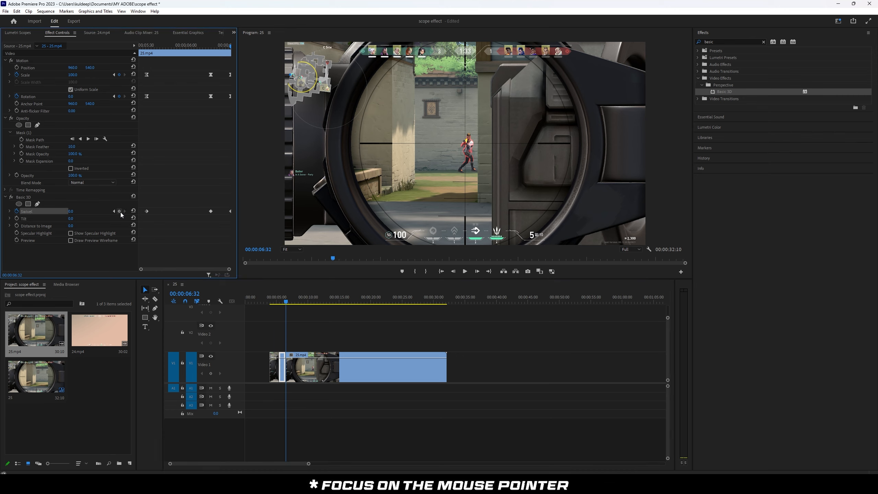
{"action": "left_click", "coordinate": [114, 211]}
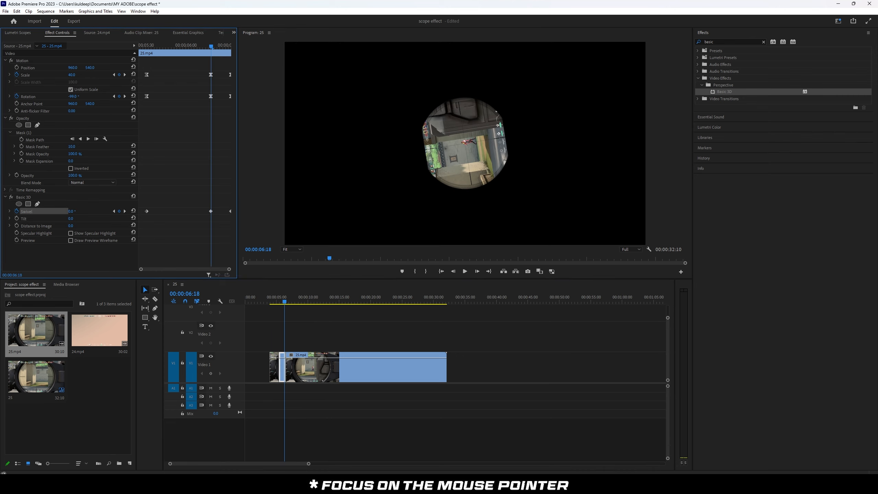
{"action": "left_click_drag", "start_coordinate": [71, 211], "coordinate": [196, 211]}
Step: Play and scrub through the scope transition to check when the Swivel turn happens
{"action": "left_click", "coordinate": [265, 298]}
{"action": "key", "text": "space"}
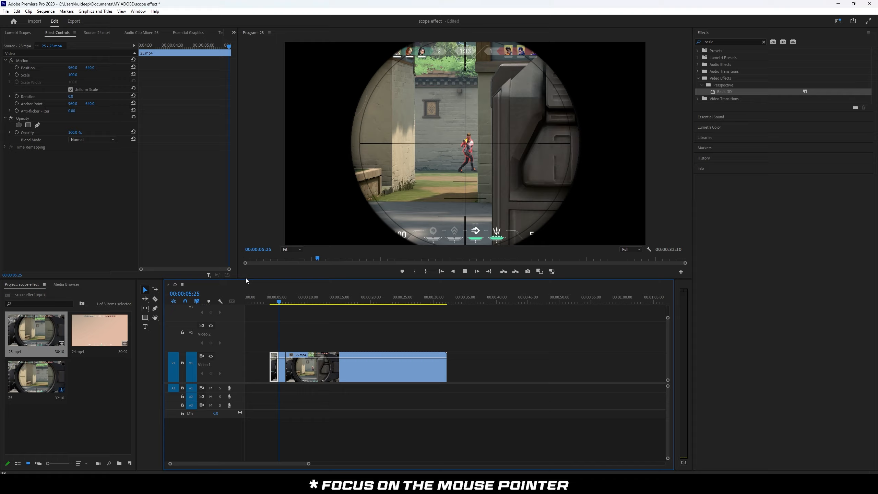
{"action": "key", "text": "space"}
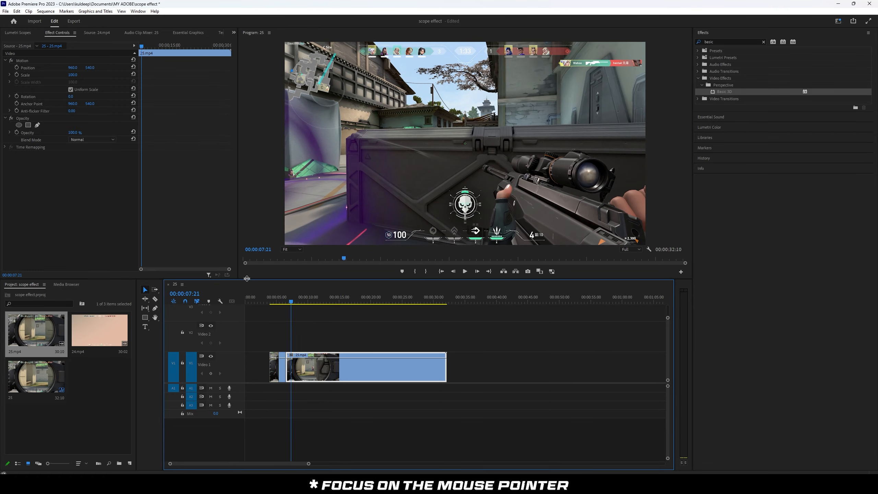
{"action": "left_click", "coordinate": [277, 302]}
{"action": "key", "text": "space"}
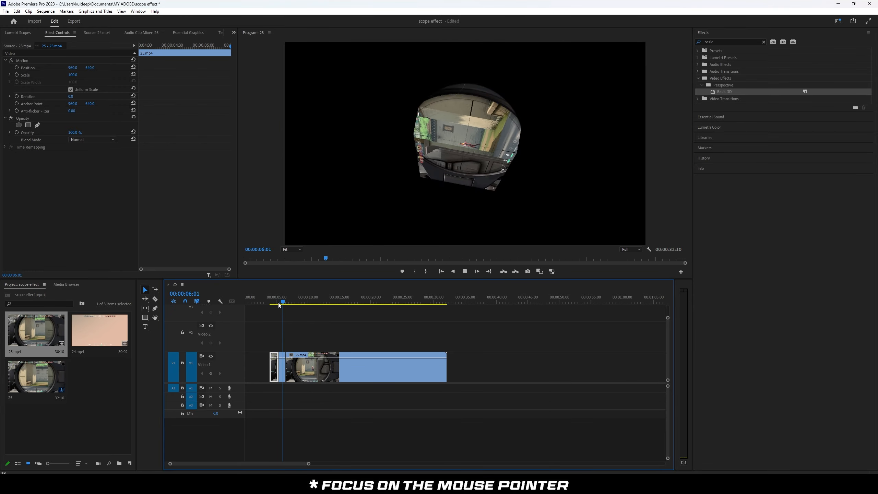
{"action": "left_click", "coordinate": [283, 303]}
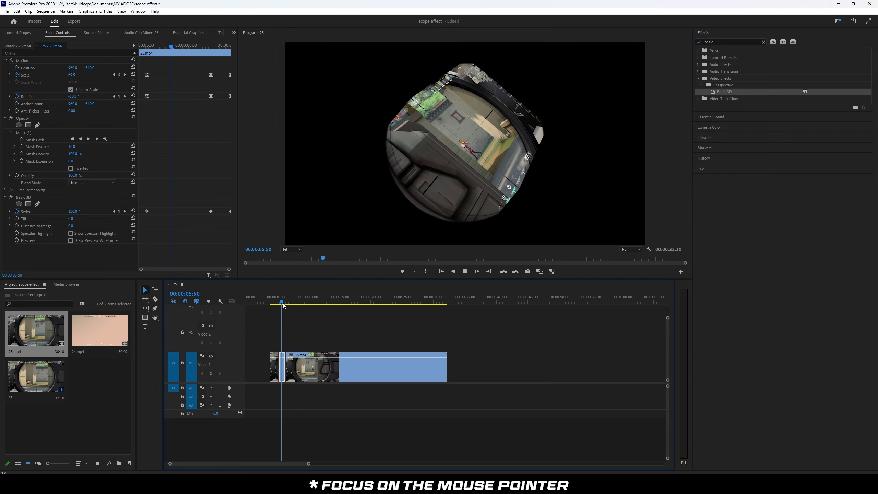
{"action": "left_click", "coordinate": [280, 303]}
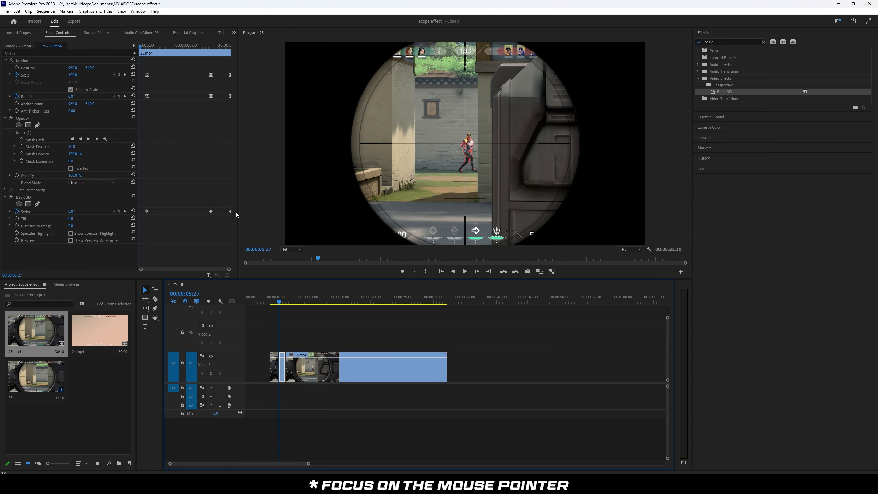
Step: Rework the middle and last Swivel keyframes so Swivel holds 0.0 up to 00:00:06:18 and turns only towards the segment's end
{"action": "left_click", "coordinate": [210, 211]}
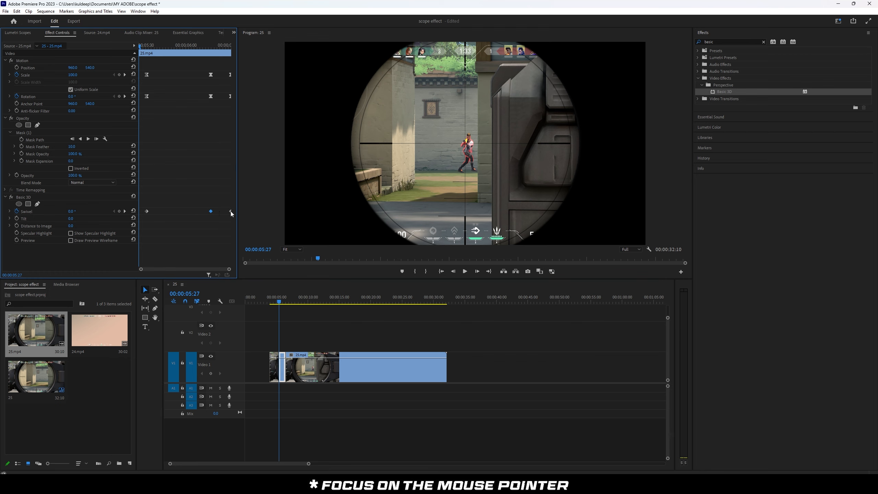
{"action": "left_click_drag", "start_coordinate": [210, 211], "coordinate": [210, 211]}
Step: Play and scrub through the transition again to check the reworked Swivel motion against the scaling and rotation
{"action": "left_click", "coordinate": [278, 302]}
{"action": "key", "text": "space"}
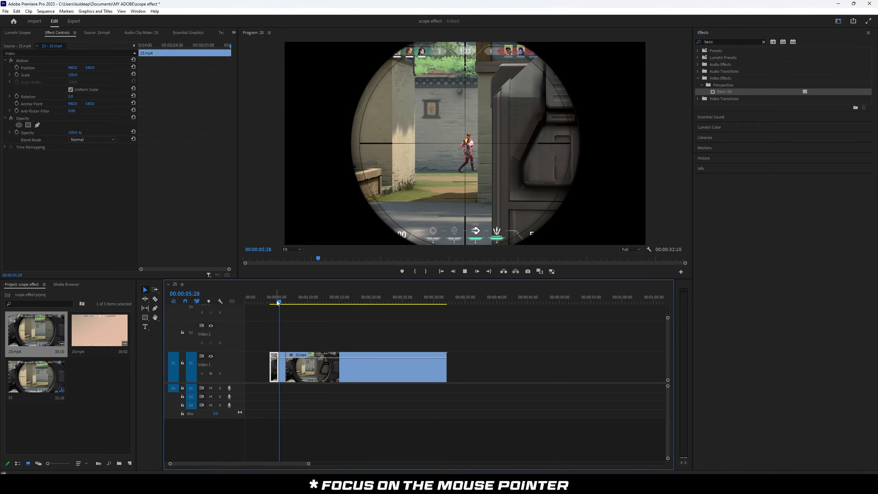
{"action": "key", "text": "space"}
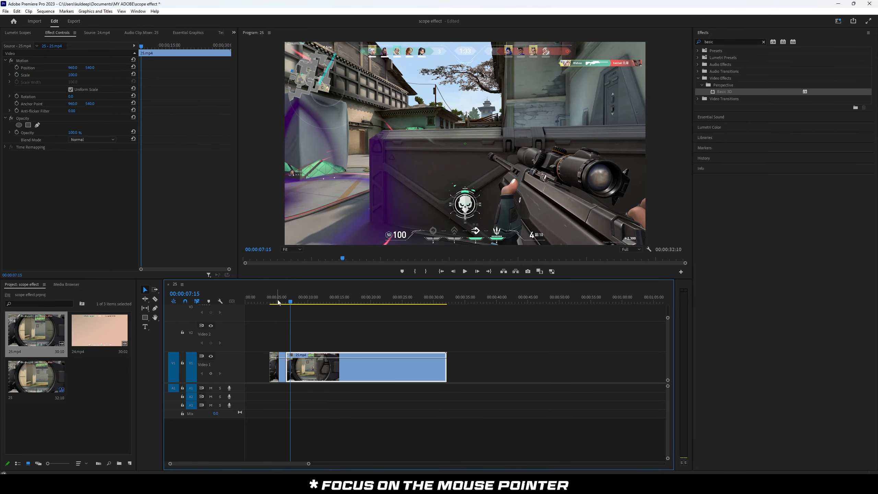
{"action": "left_click", "coordinate": [277, 301]}
{"action": "key", "text": "space"}
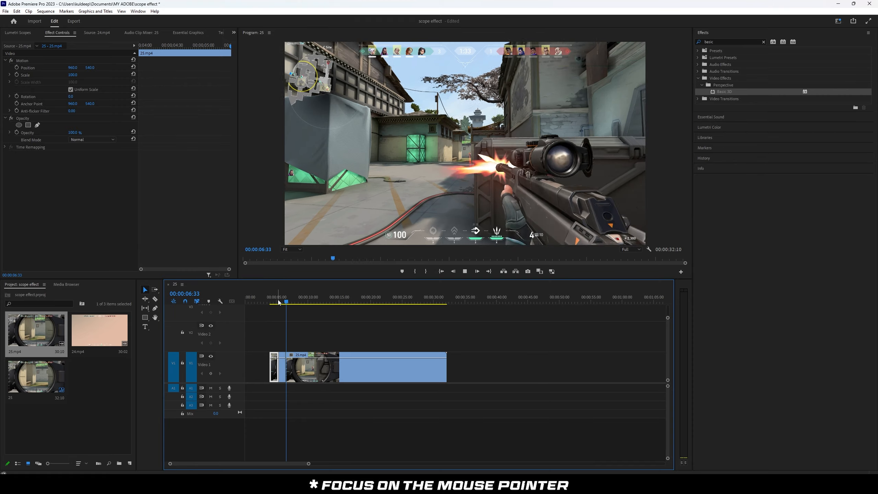
{"action": "left_click", "coordinate": [282, 303]}
{"action": "key", "text": "space"}
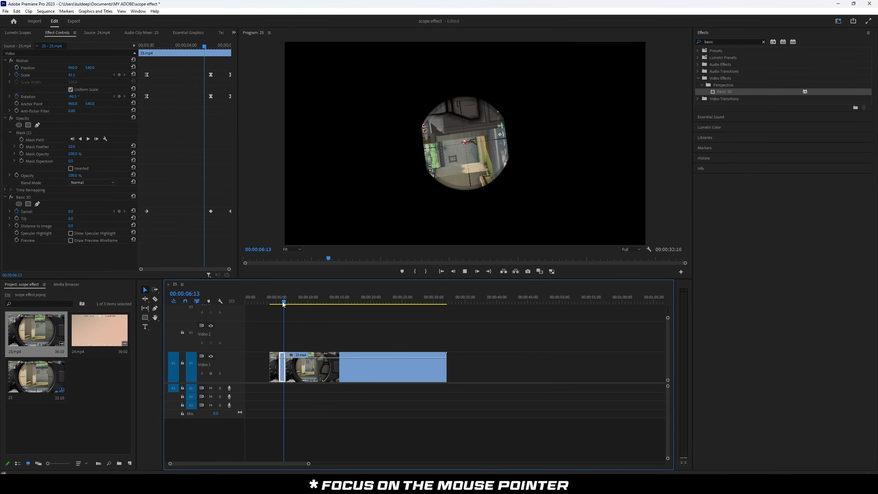
{"action": "left_click", "coordinate": [282, 302]}
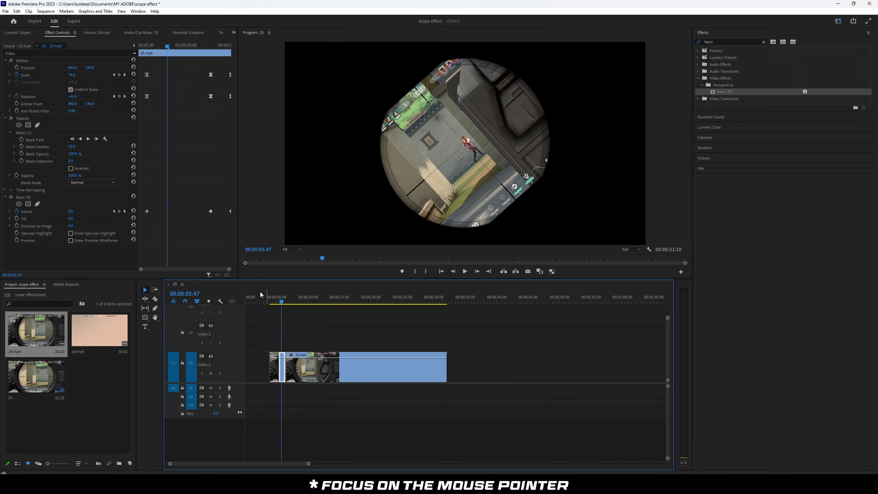
Step: Apply Ease In to all Swivel keyframes of the frame hold segment
{"action": "left_click_drag", "start_coordinate": [143, 201], "coordinate": [230, 224]}
{"action": "right_click", "coordinate": [210, 211]}
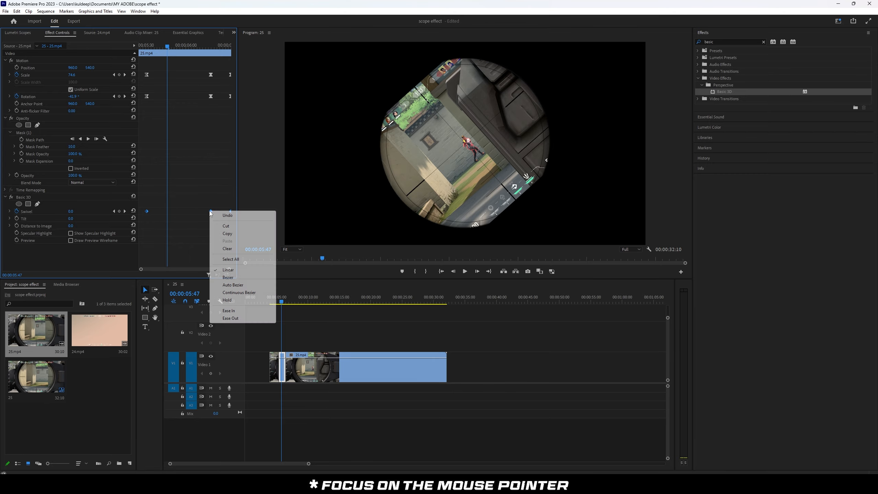
{"action": "left_click", "coordinate": [244, 311]}
Step: Play the finished scope transition several times from just before the frame hold segment to check the eased swivel
{"action": "left_click", "coordinate": [276, 302]}
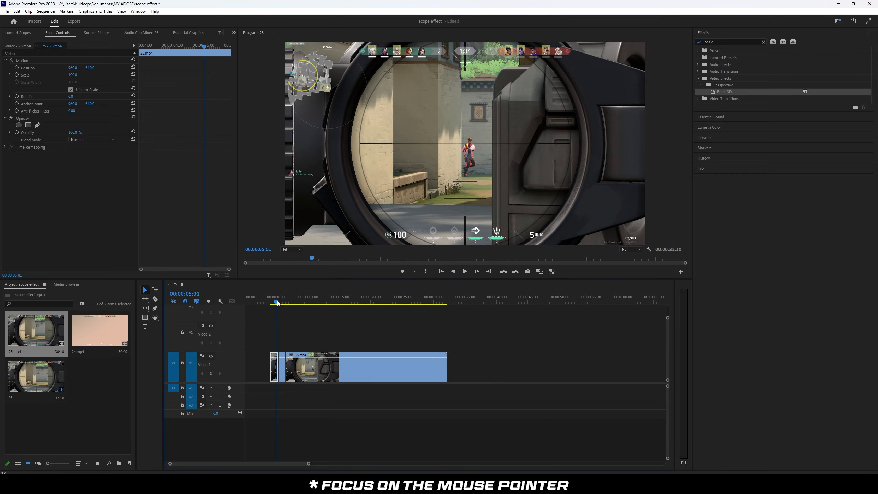
{"action": "key", "text": "space"}
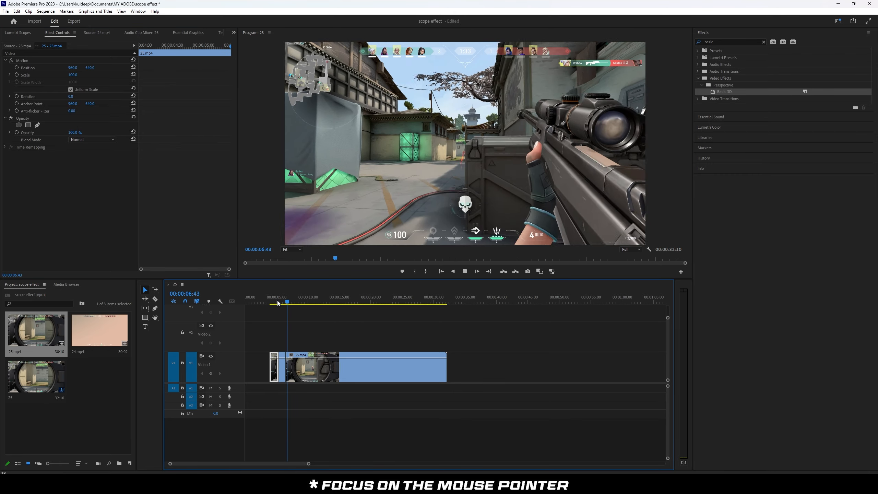
{"action": "left_click", "coordinate": [277, 302]}
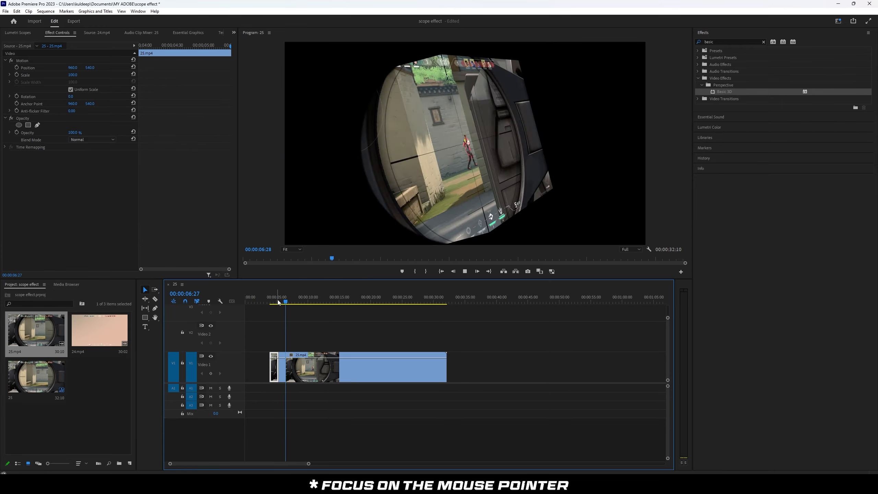
{"action": "left_click", "coordinate": [276, 302]}
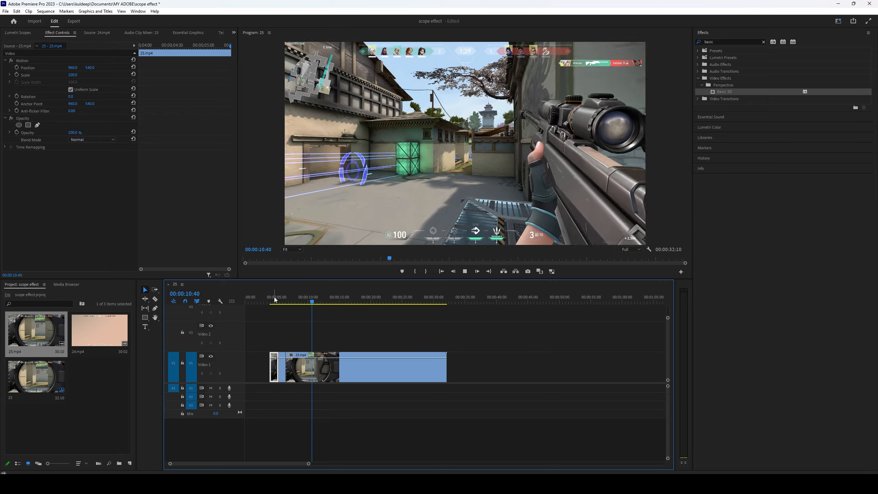
{"action": "key", "text": "space"}
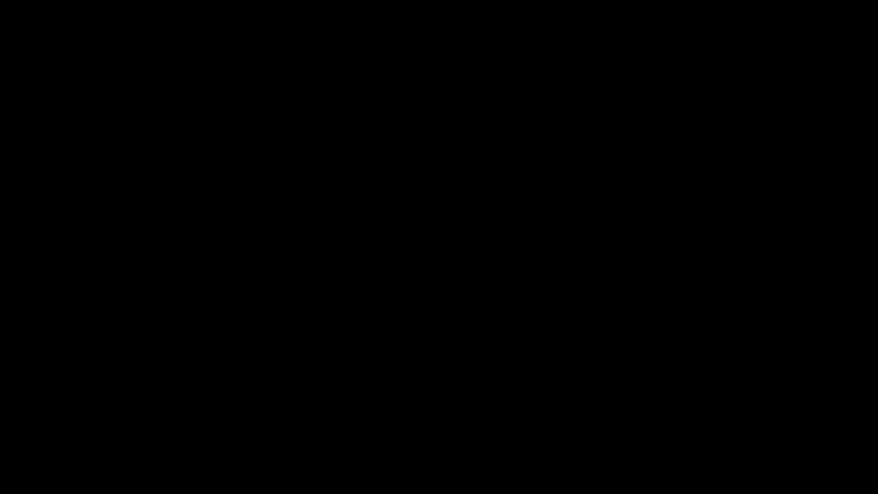